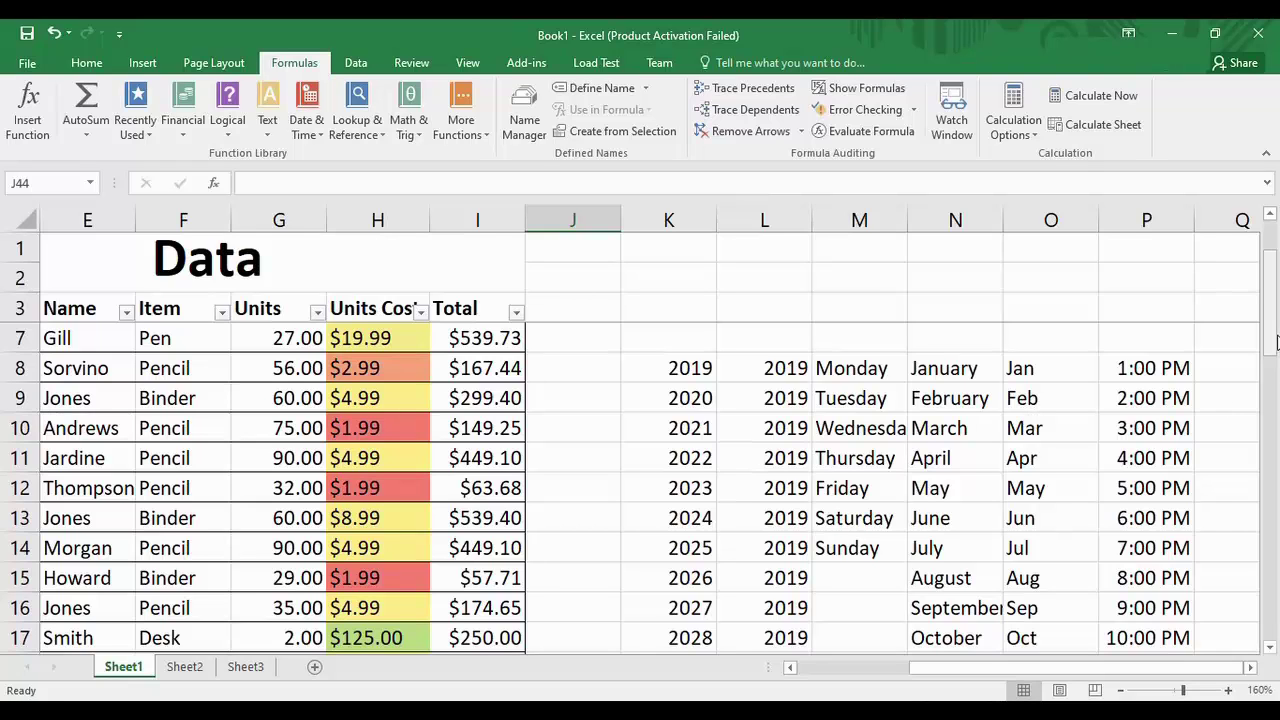
Step: Clear the contents of the year, weekday, month and time lists in cells K9:P19
drag(1274, 338, 1173, 692)
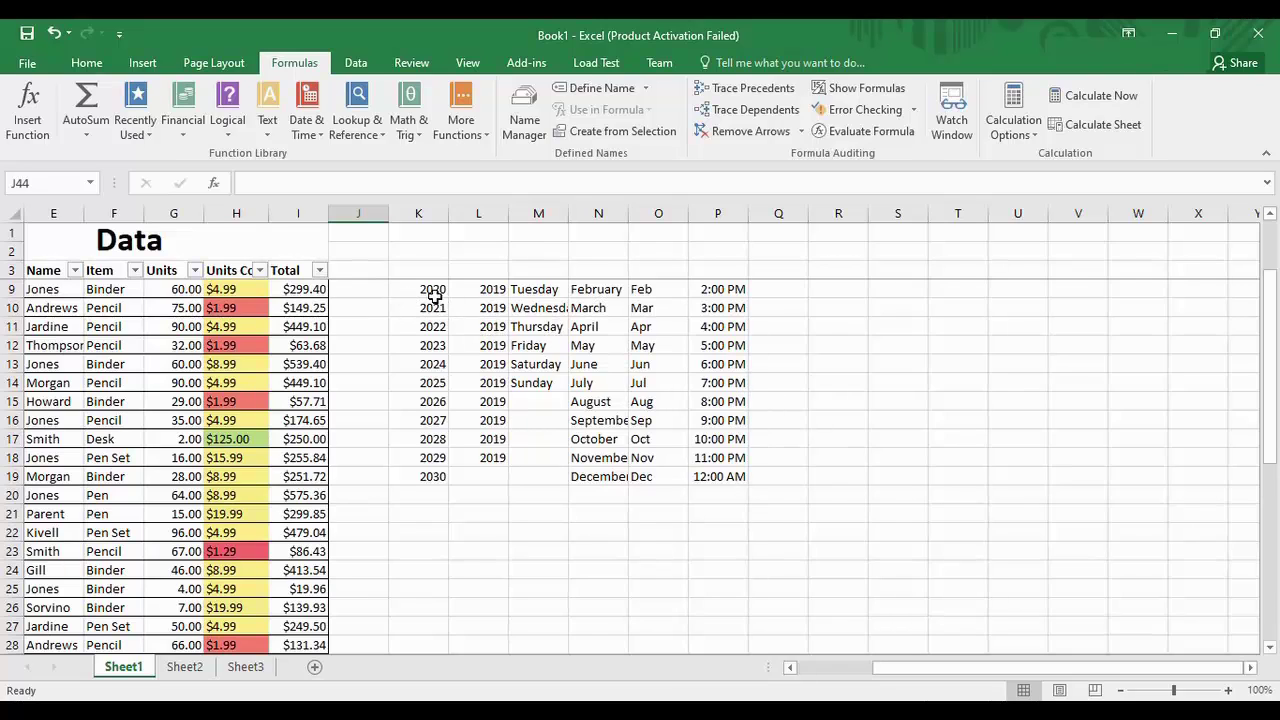
drag(398, 283, 729, 478)
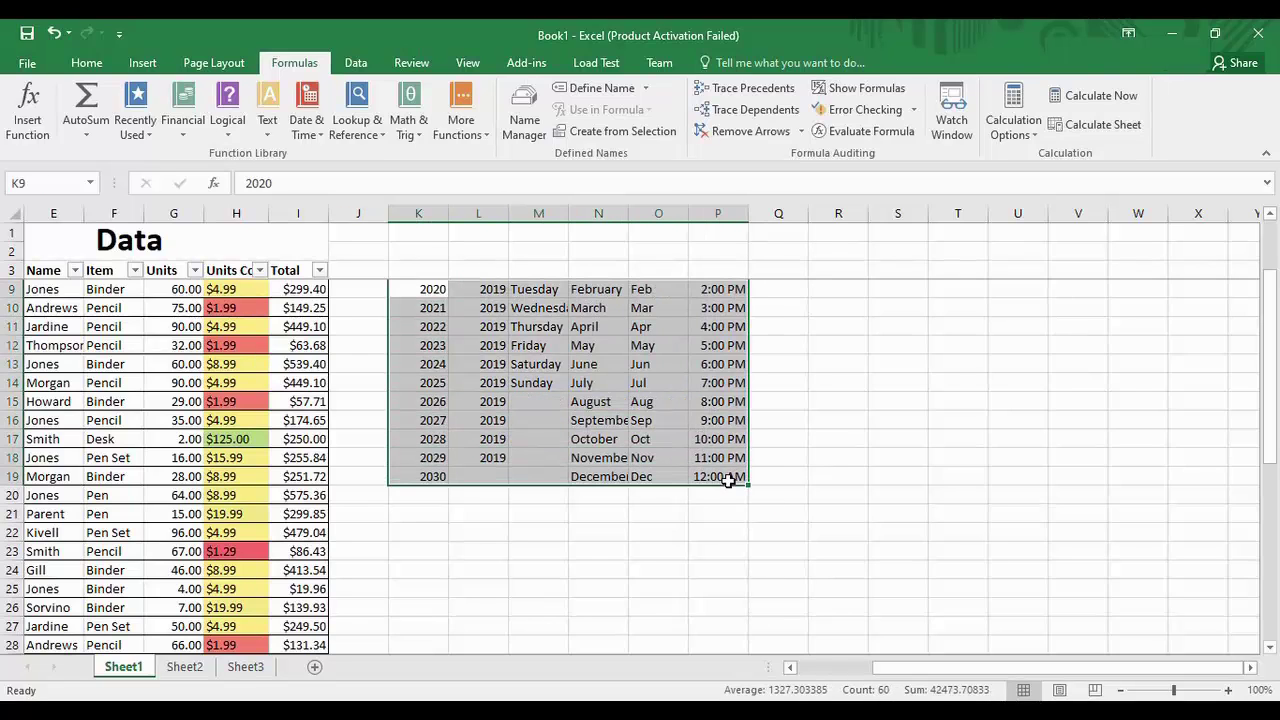
right_click(620, 356)
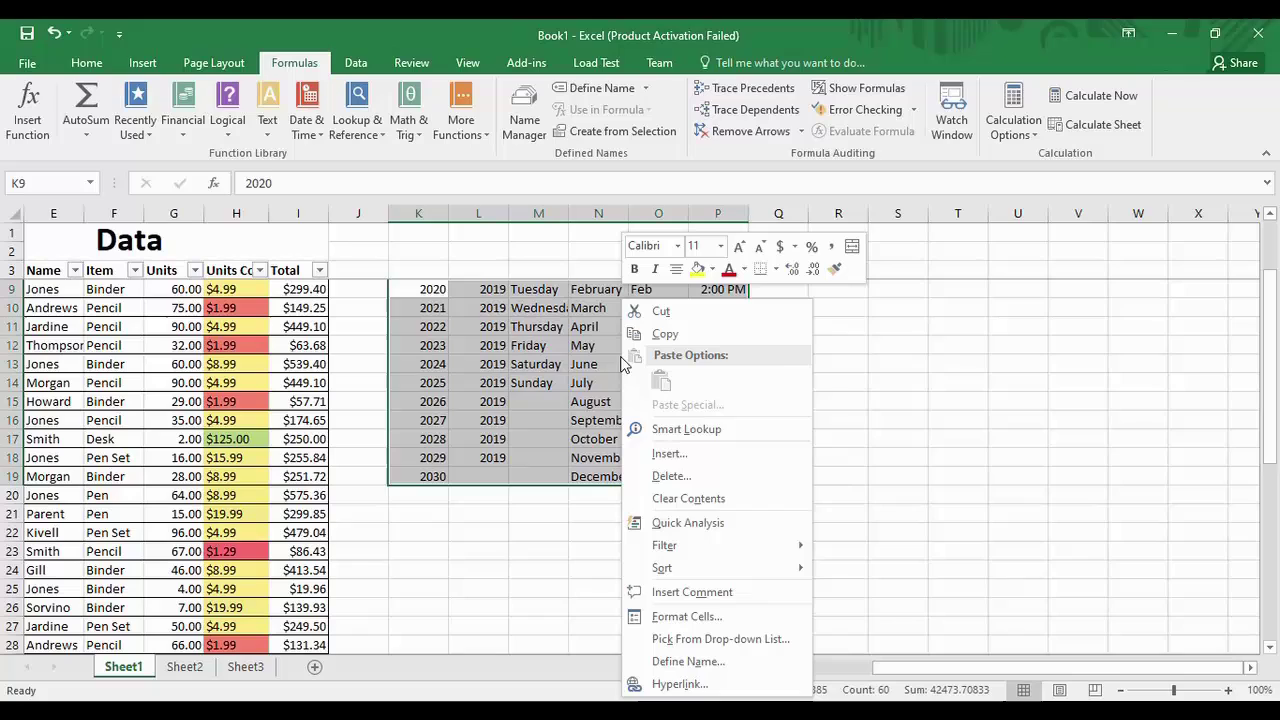
click(691, 499)
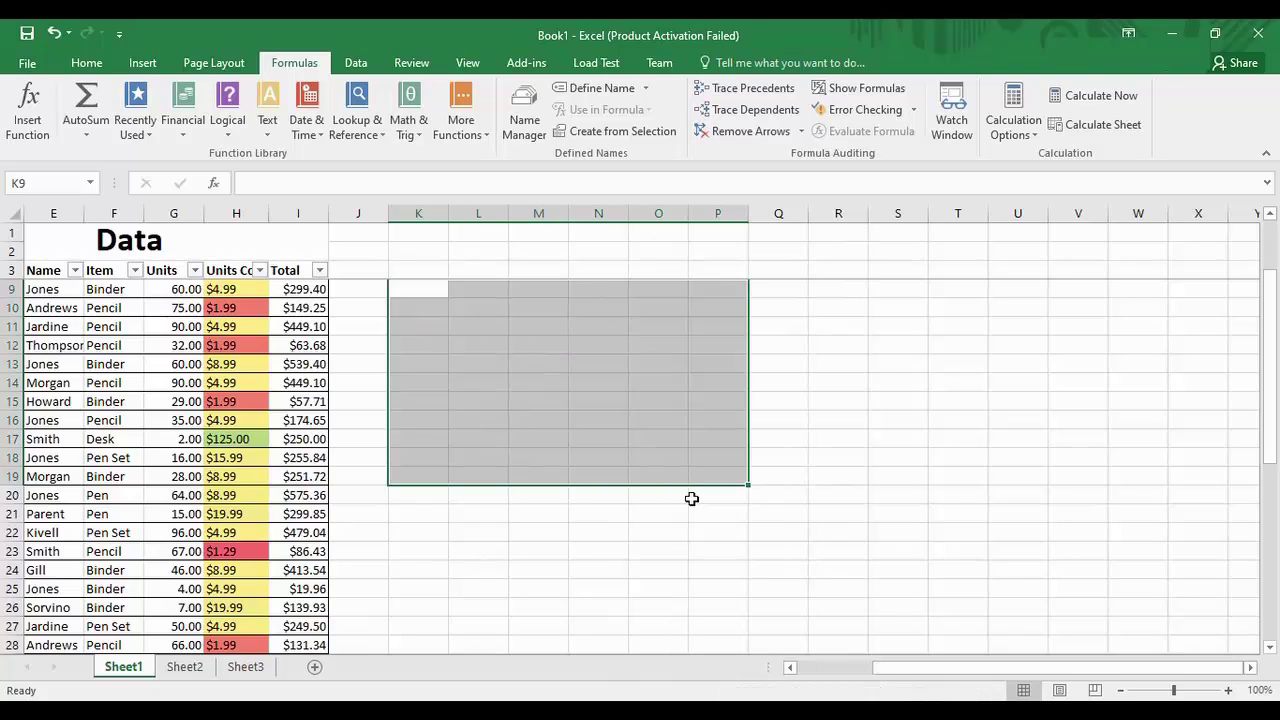
drag(575, 472, 545, 442)
click(572, 469)
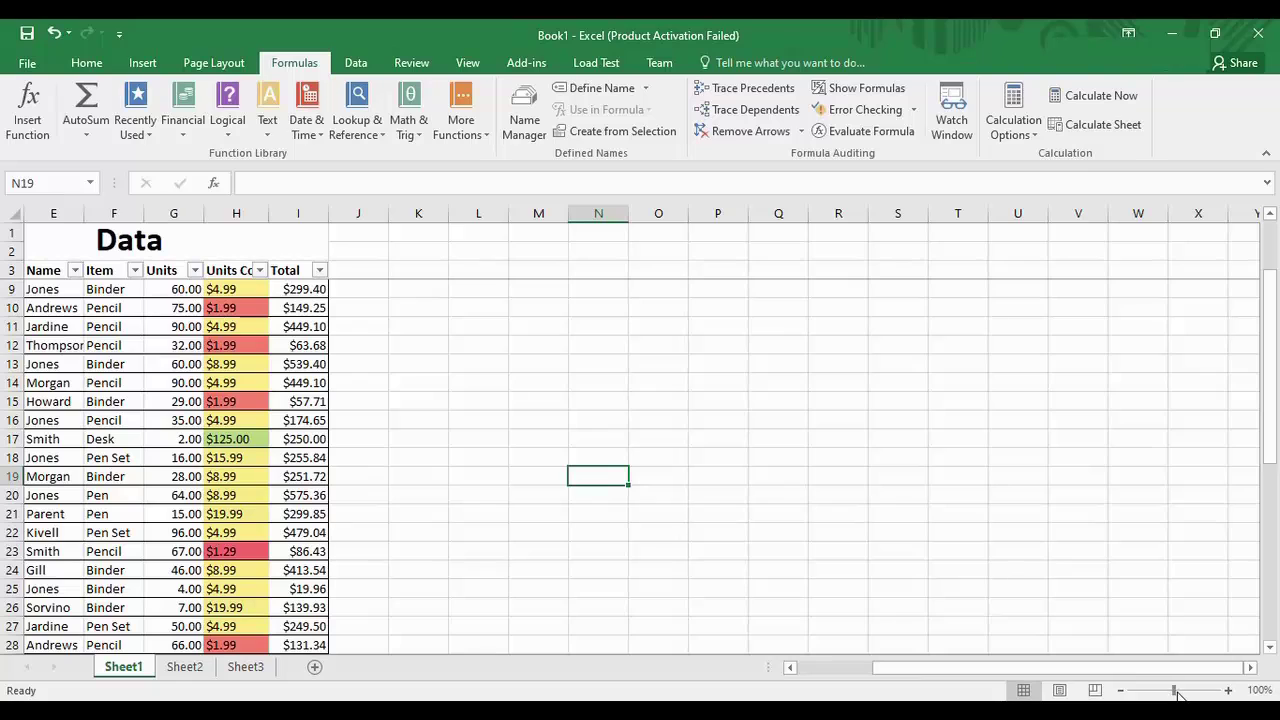
Step: Look through the order table from its first to its last row, focusing on the Total column
mouse_move(1175, 691)
mouse_down()
mouse_move(1195, 691)
mouse_move(1181, 691)
mouse_up()
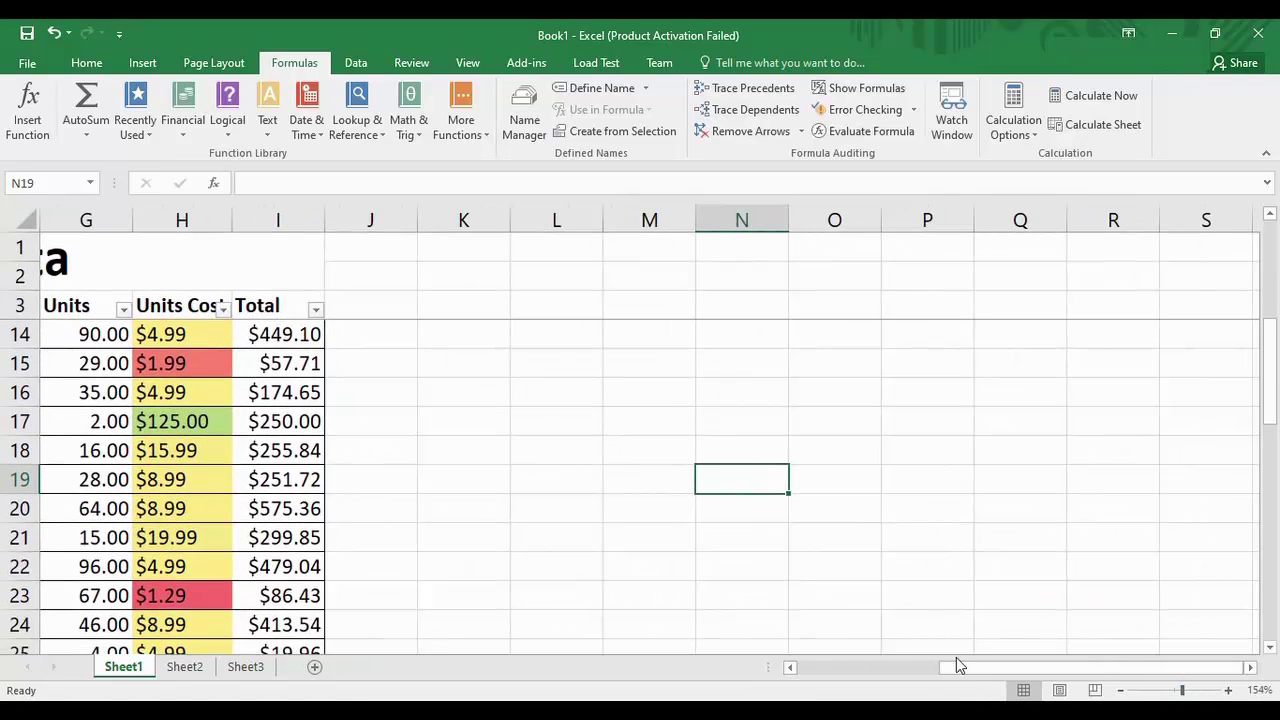
drag(978, 678, 838, 678)
drag(1268, 400, 1276, 570)
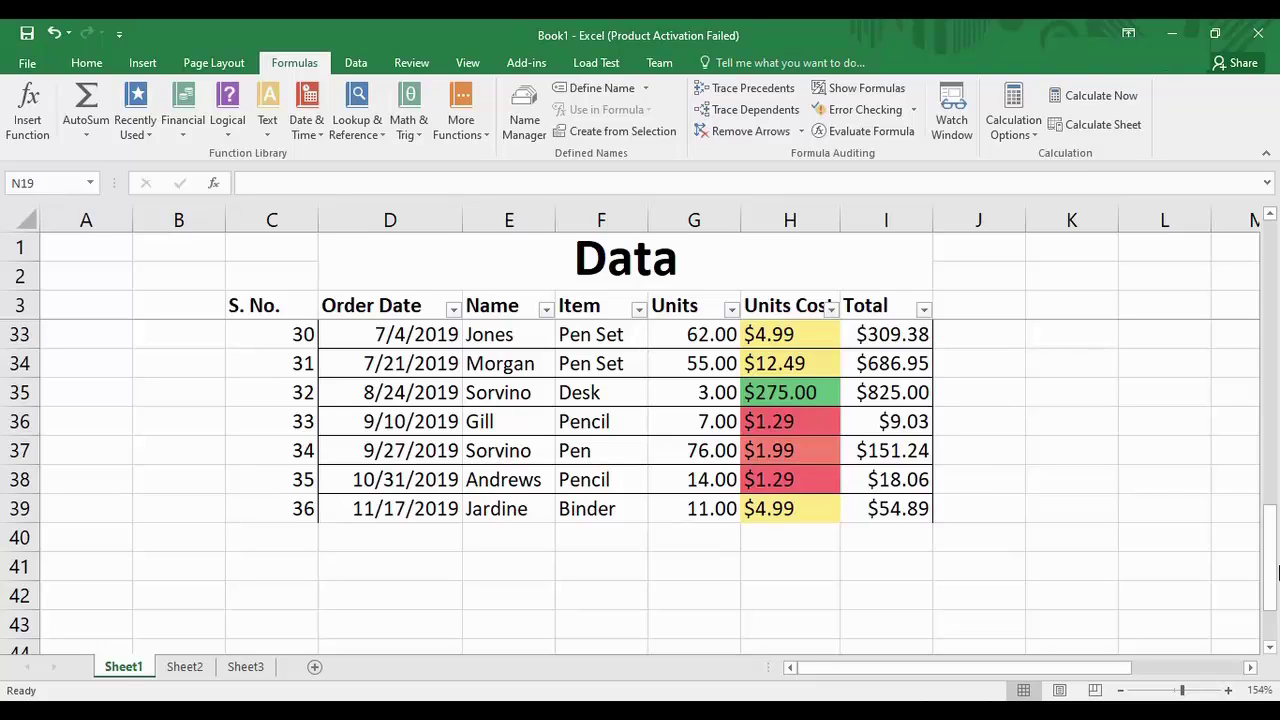
drag(1271, 530, 1271, 248)
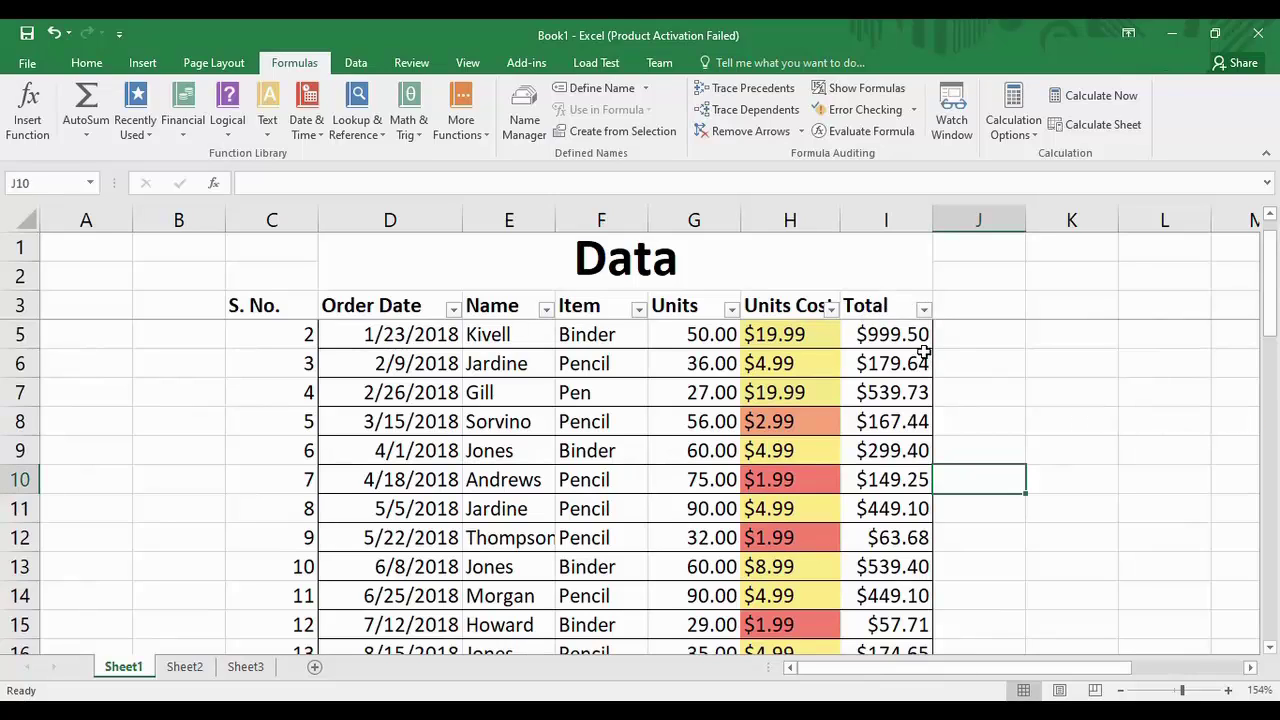
click(870, 302)
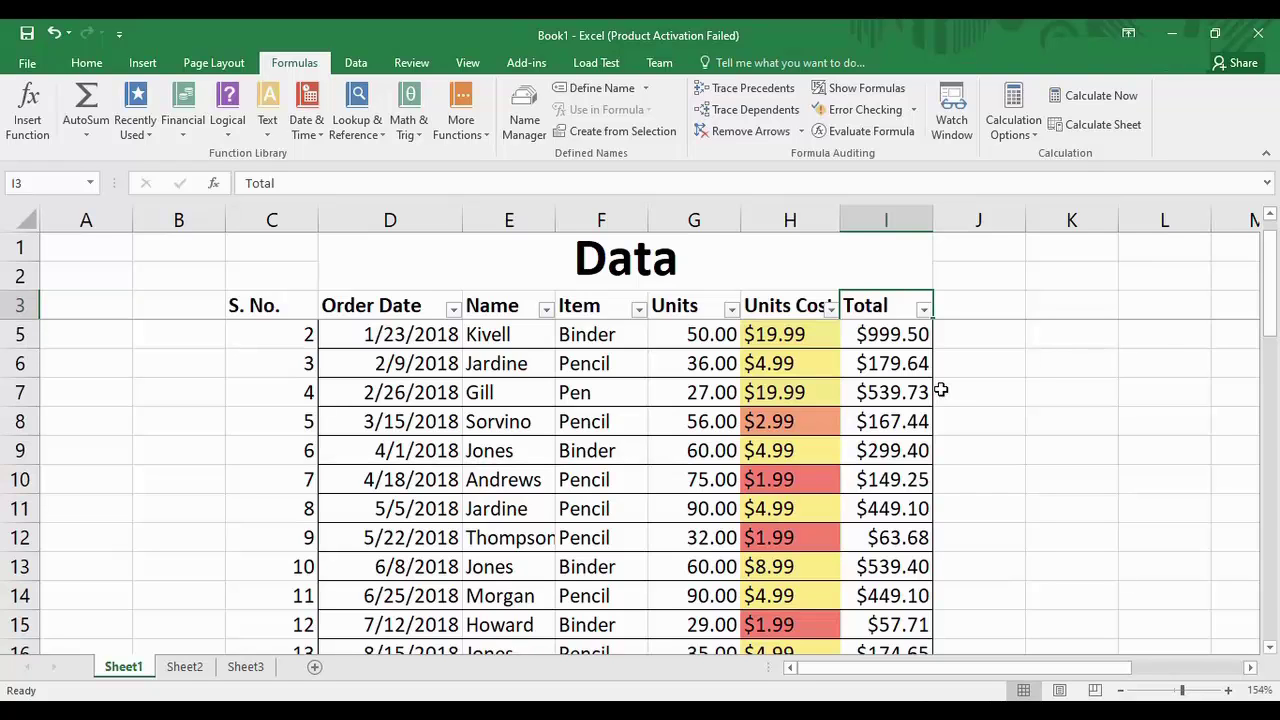
scroll(941, 390, down, 10)
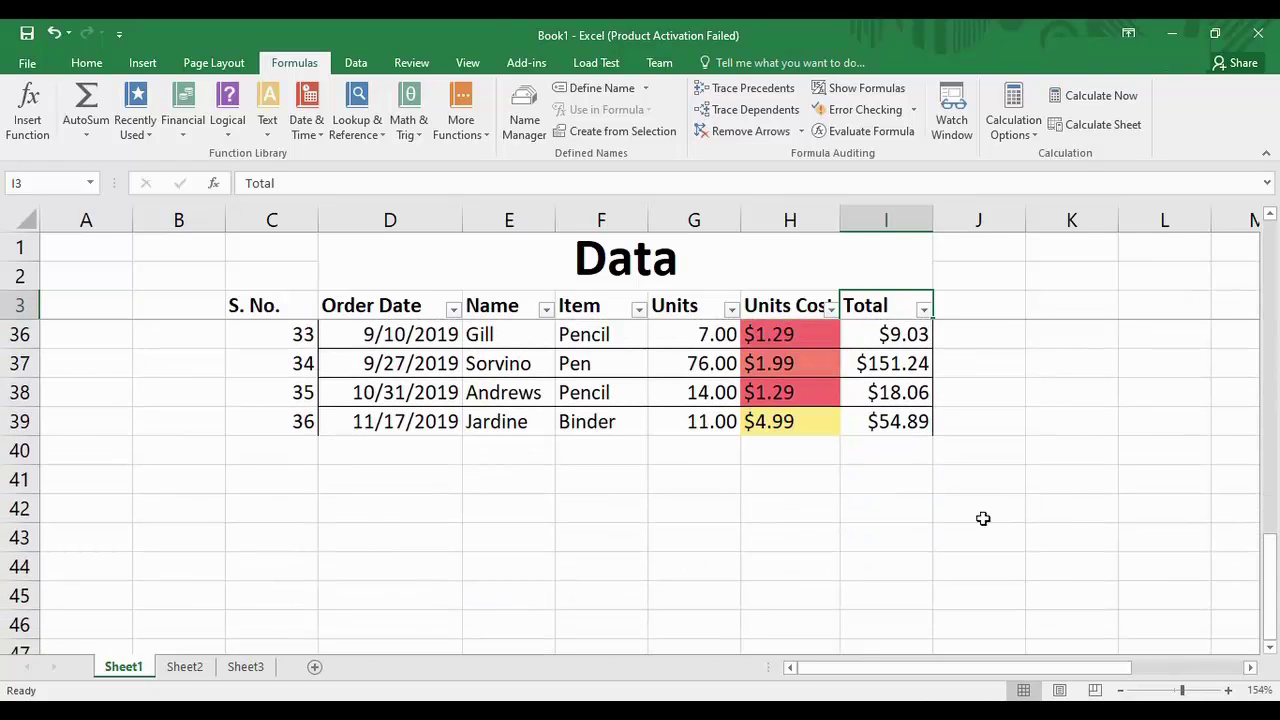
click(894, 542)
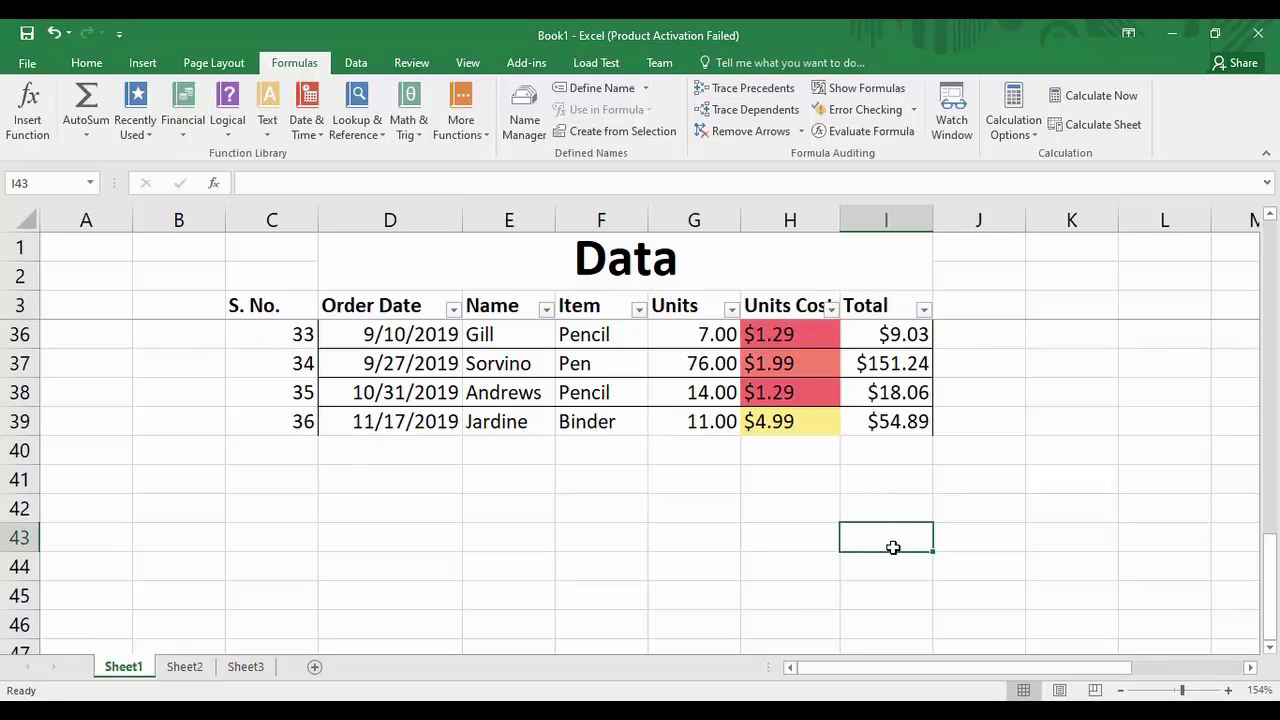
Step: Enter the addition formula =54+78+66+32+10 in cell I44 below the Total column
click(877, 570)
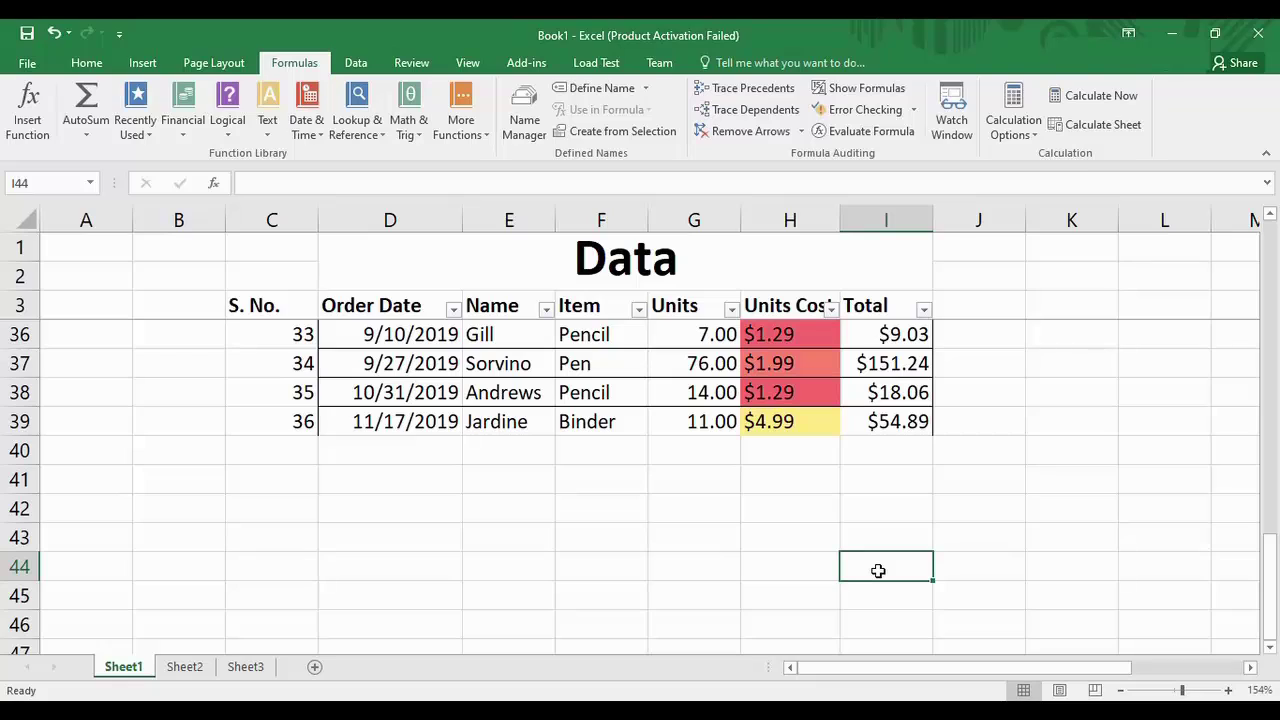
text(=)
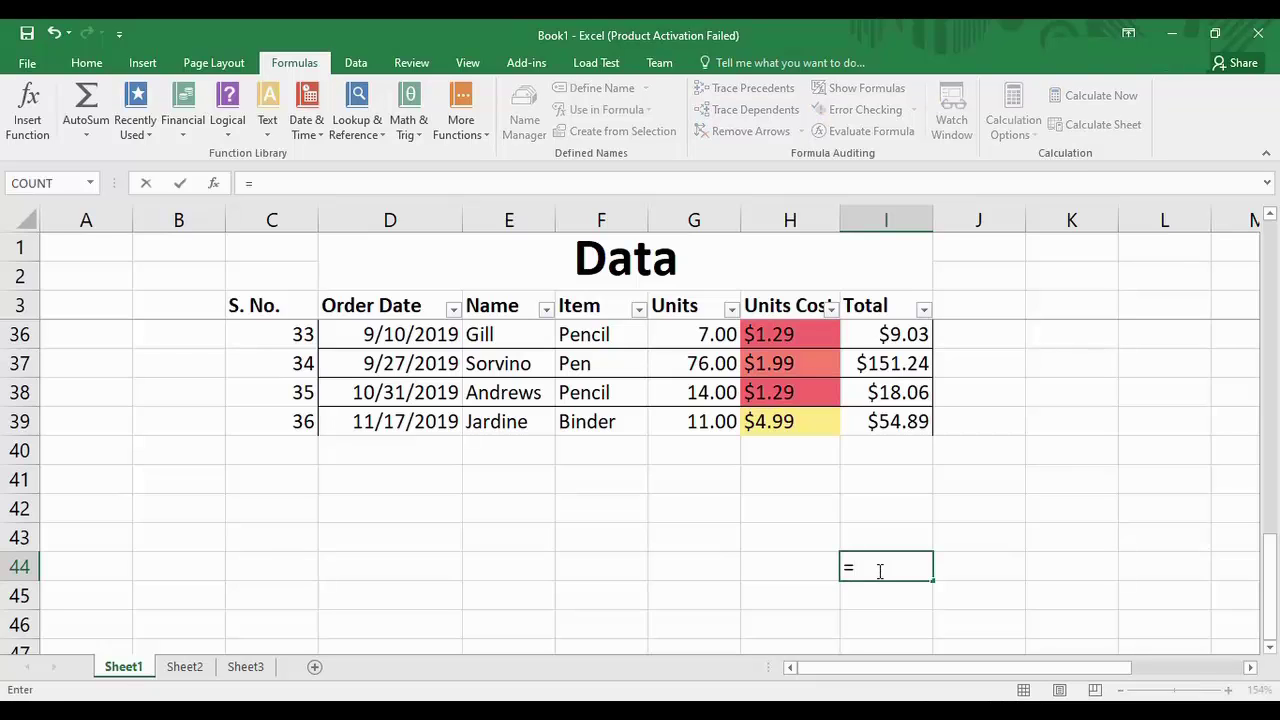
text(54)
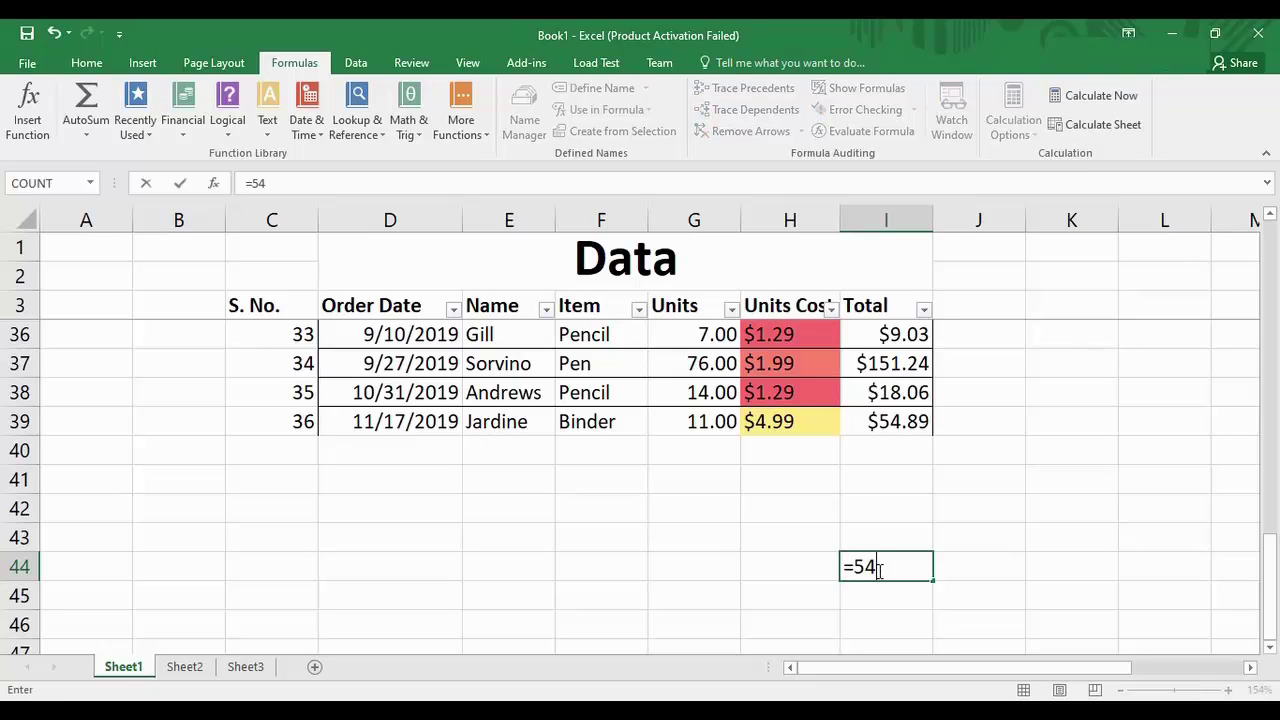
text(+78+66+32)
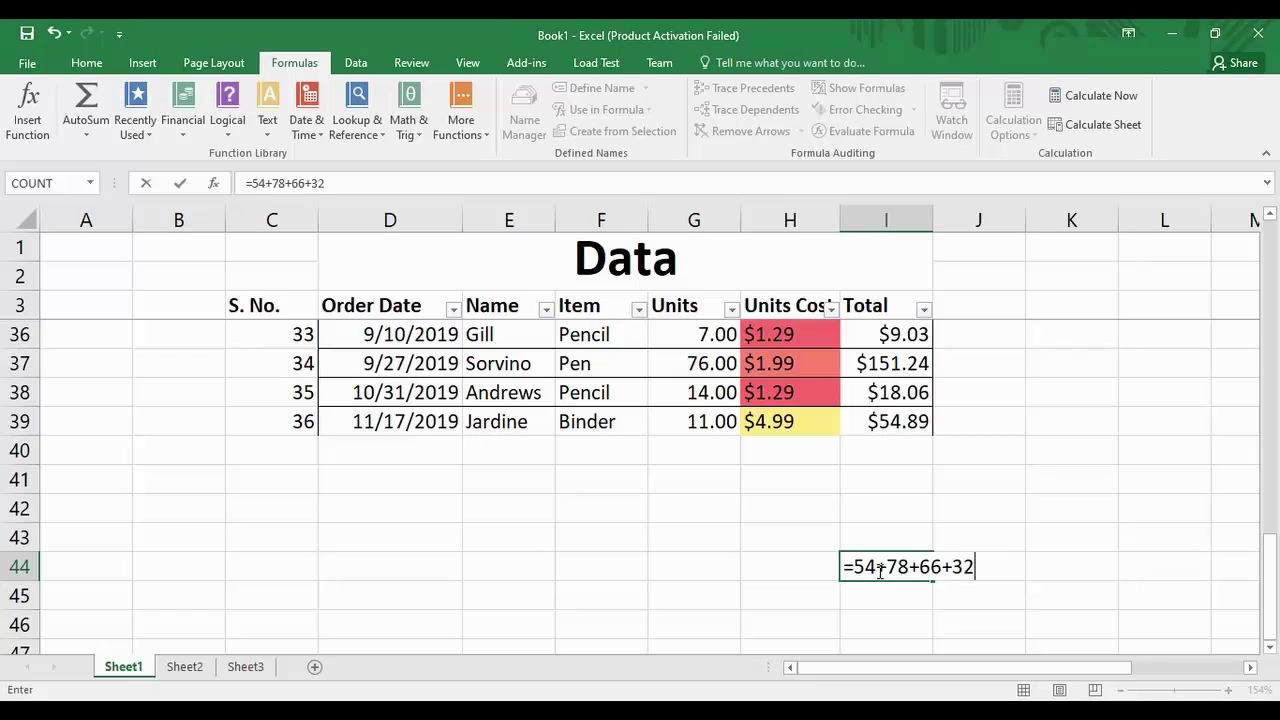
text(+10)
key(Return)
Step: Delete the addition formula from cell I44
click(877, 568)
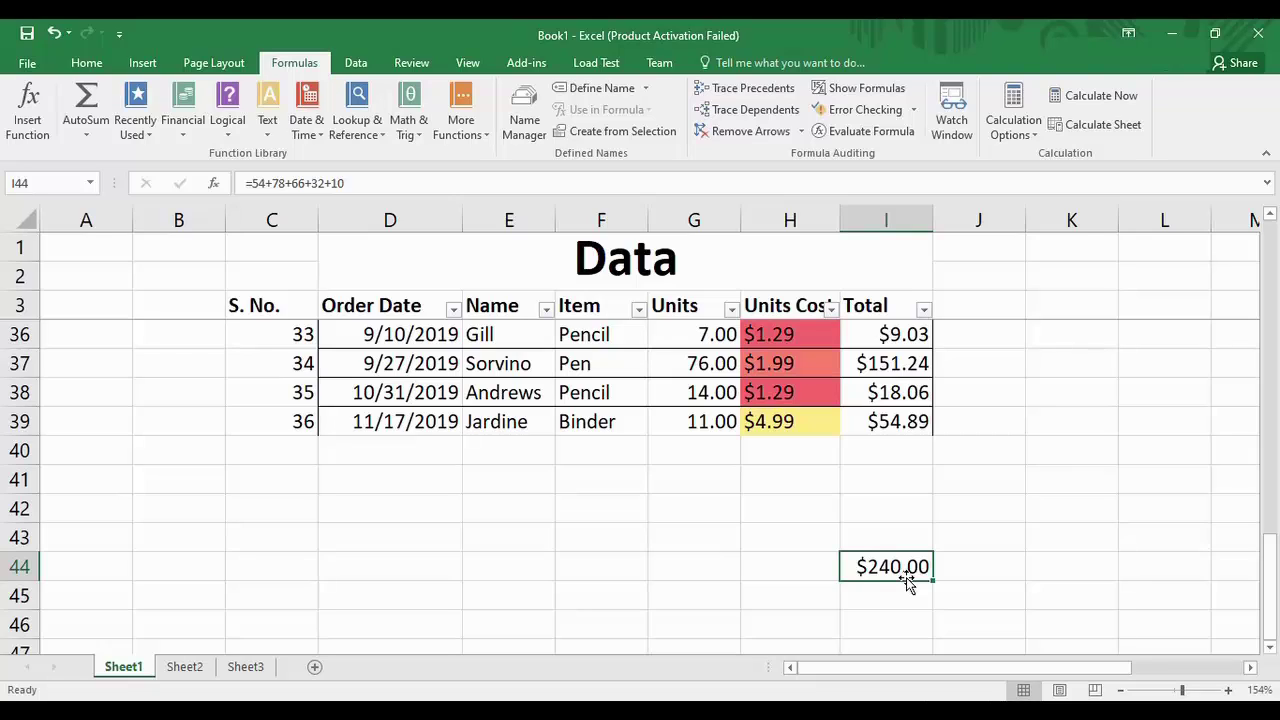
key(Delete)
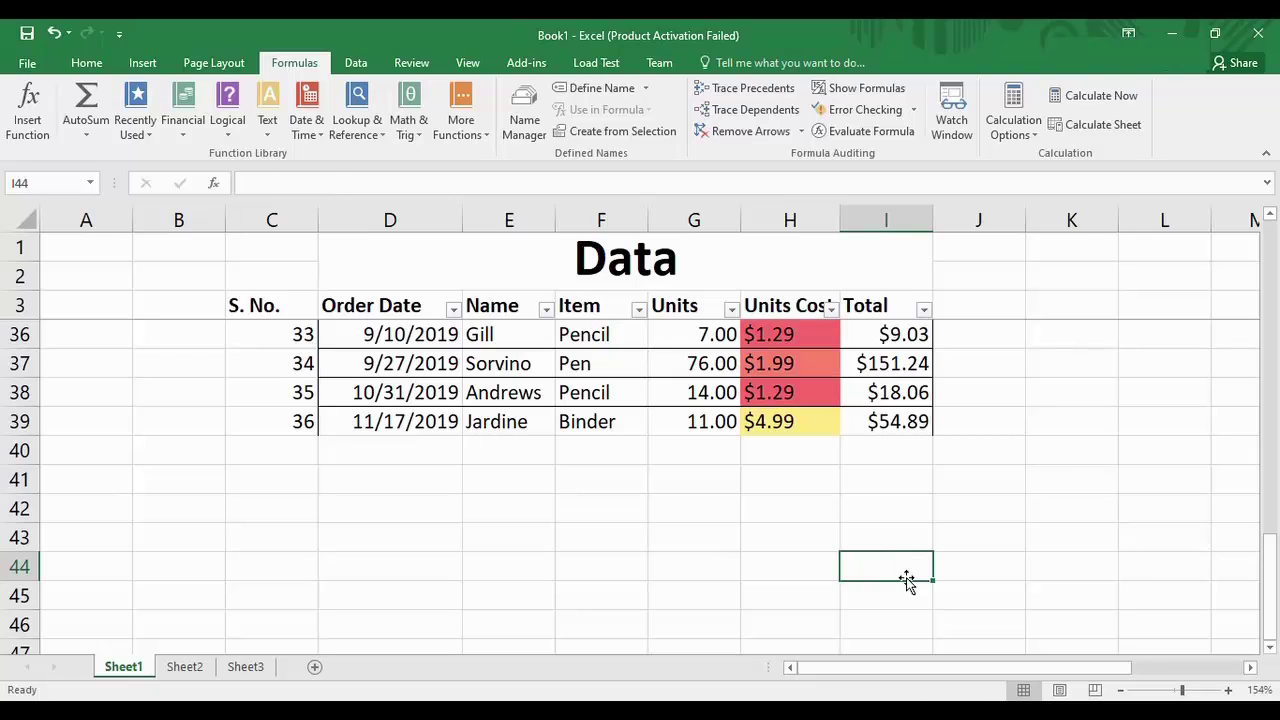
click(905, 500)
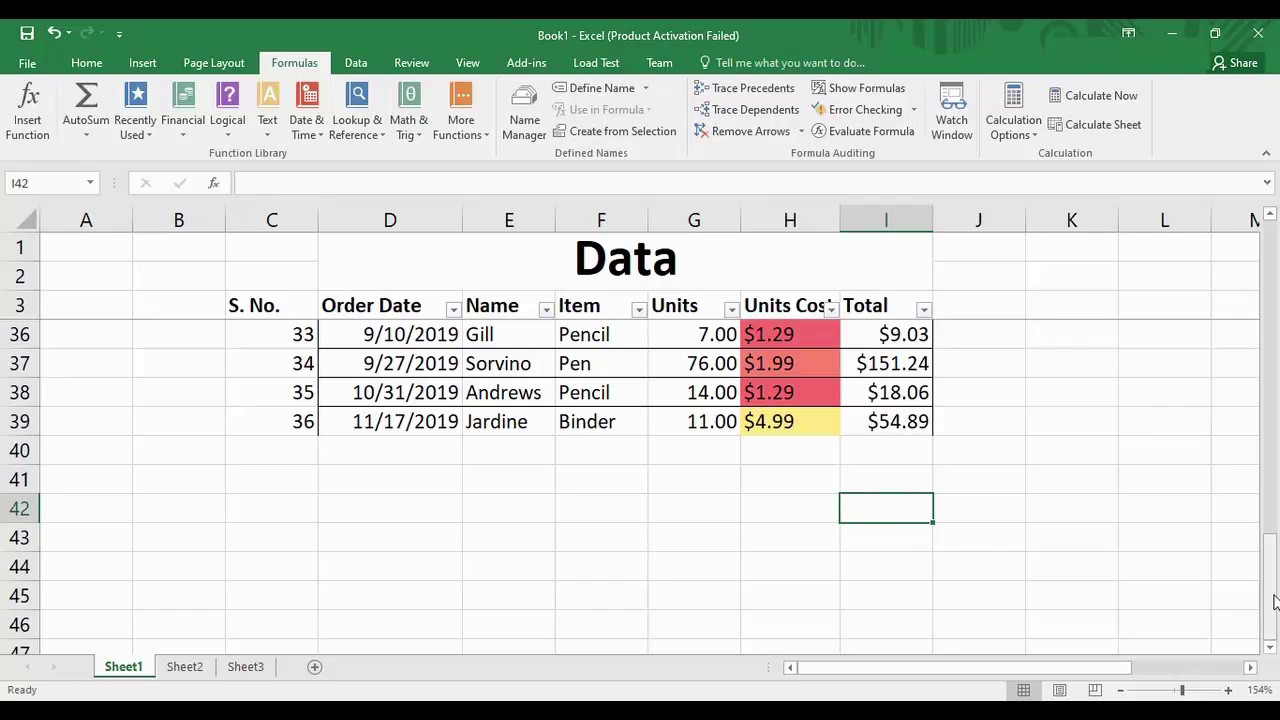
Step: Enter the formula =sum(12,23,89,32) in cell I43 to add typed numbers with the SUM function
mouse_move(1270, 590)
mouse_down()
mouse_move(1262, 286)
mouse_move(1277, 577)
mouse_up()
click(908, 582)
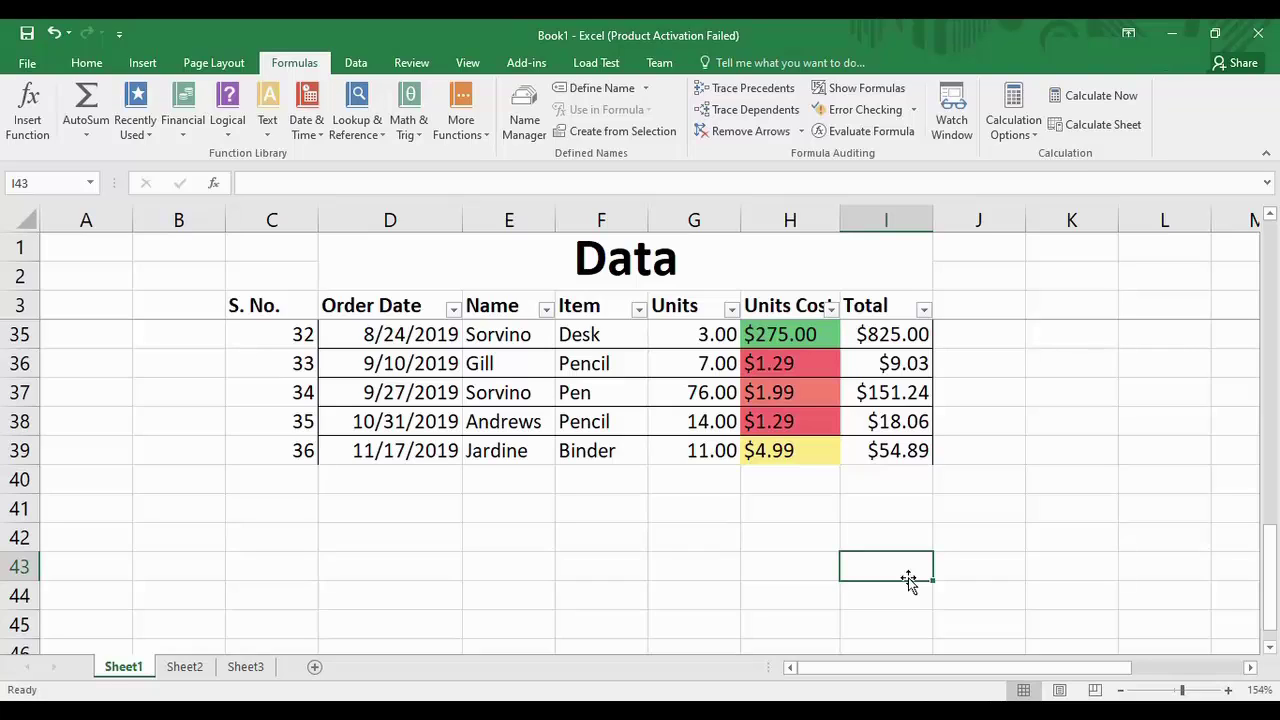
text(=)
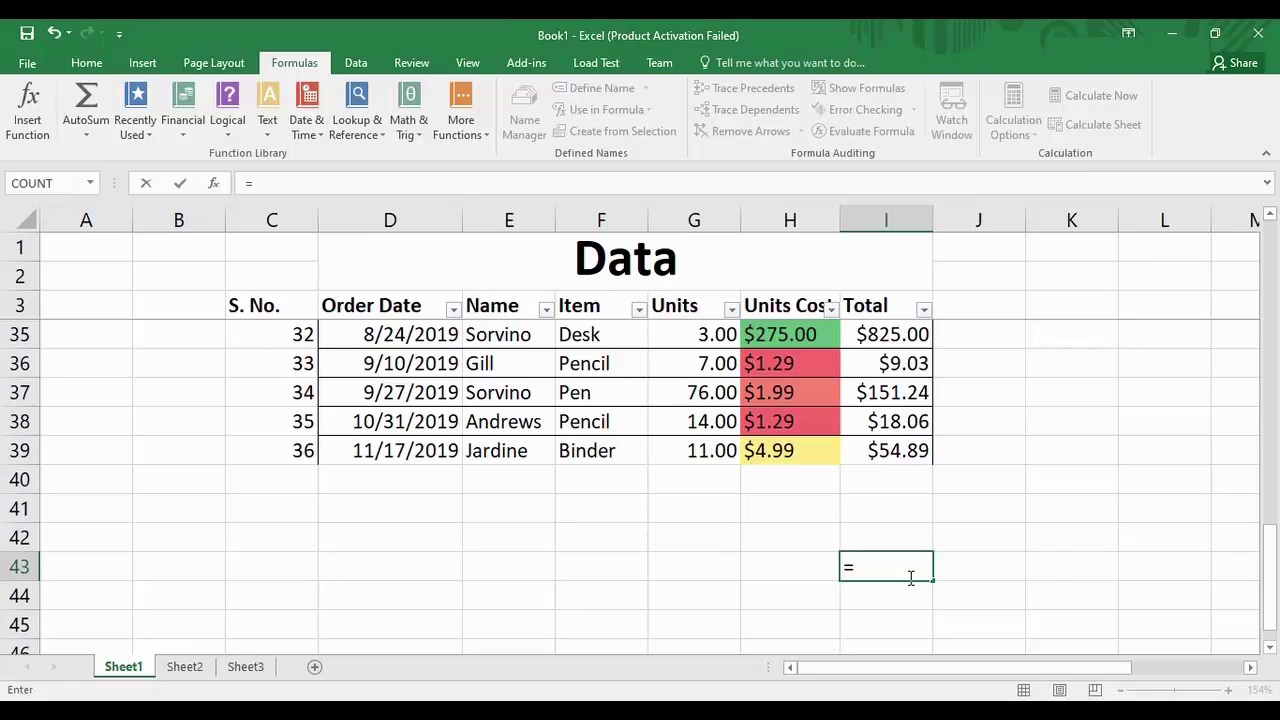
text(s)
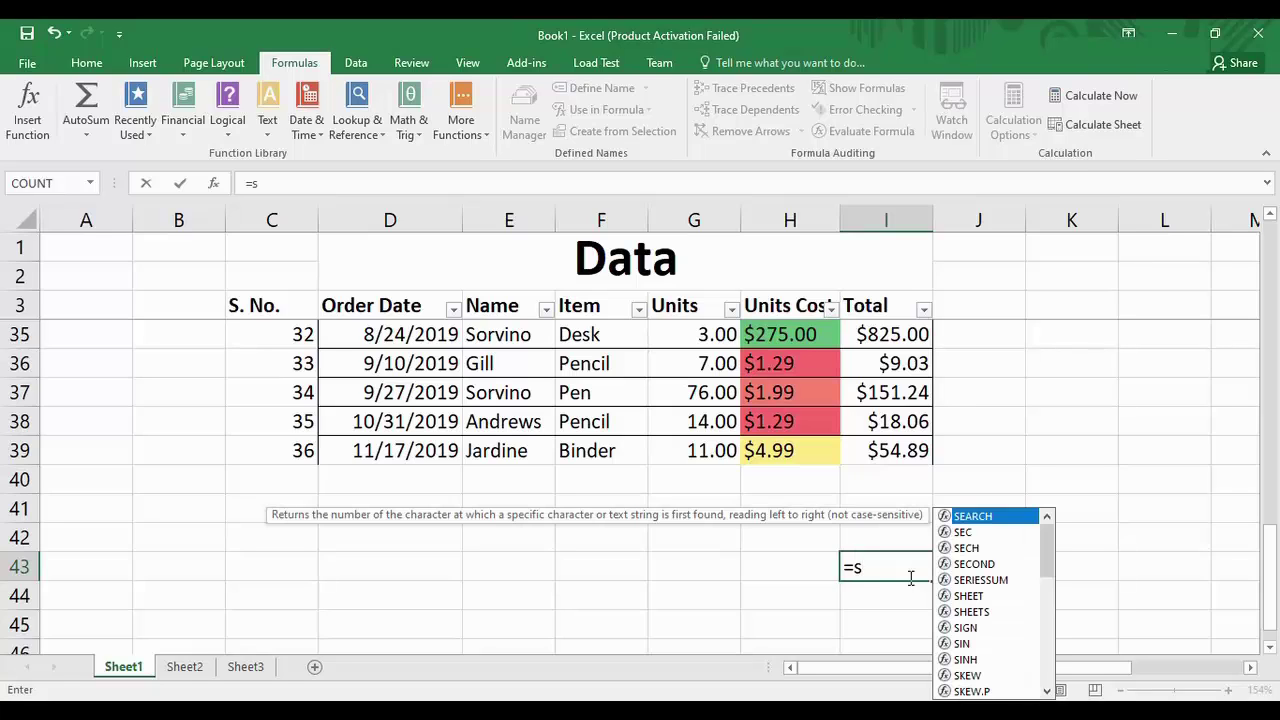
text(um)
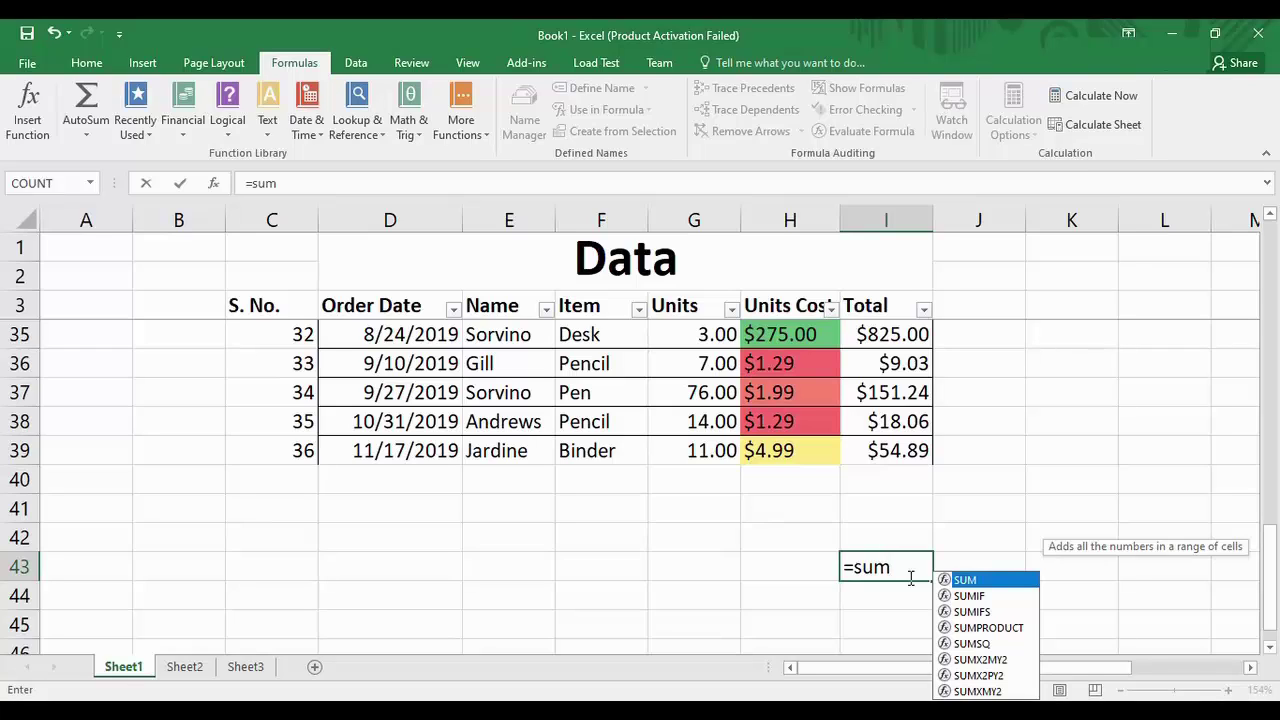
text(()
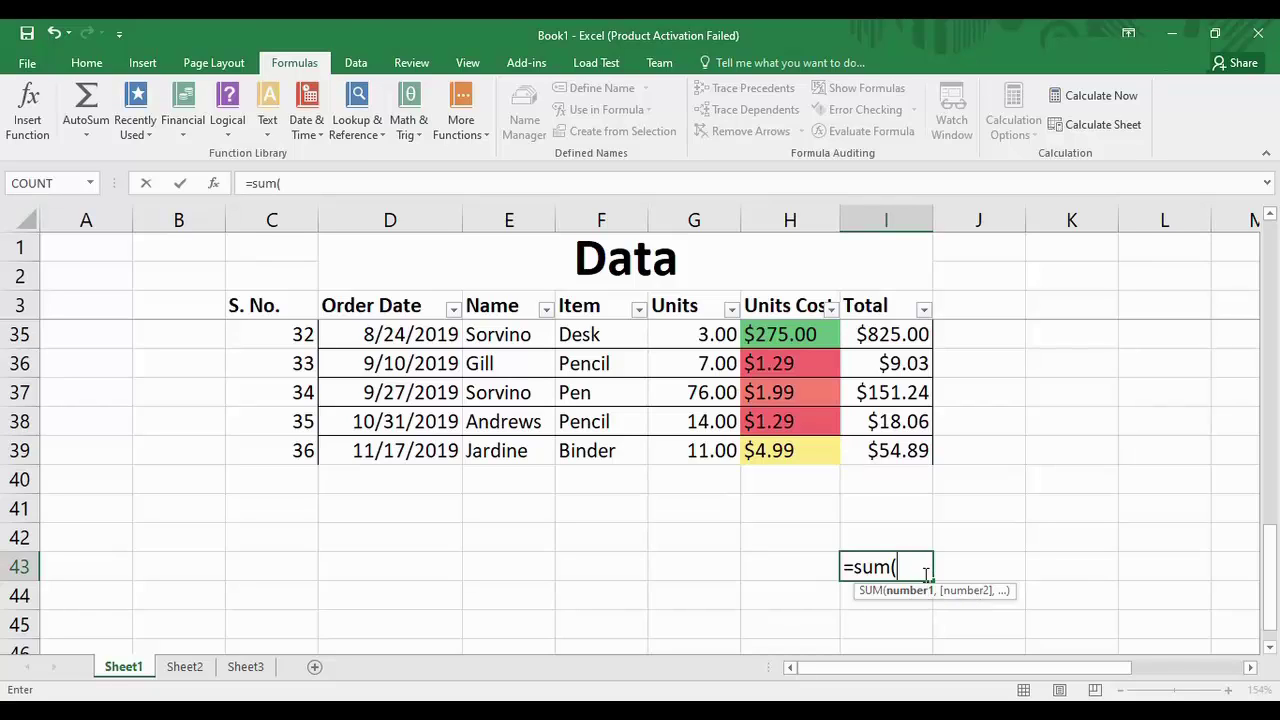
text(12,23)
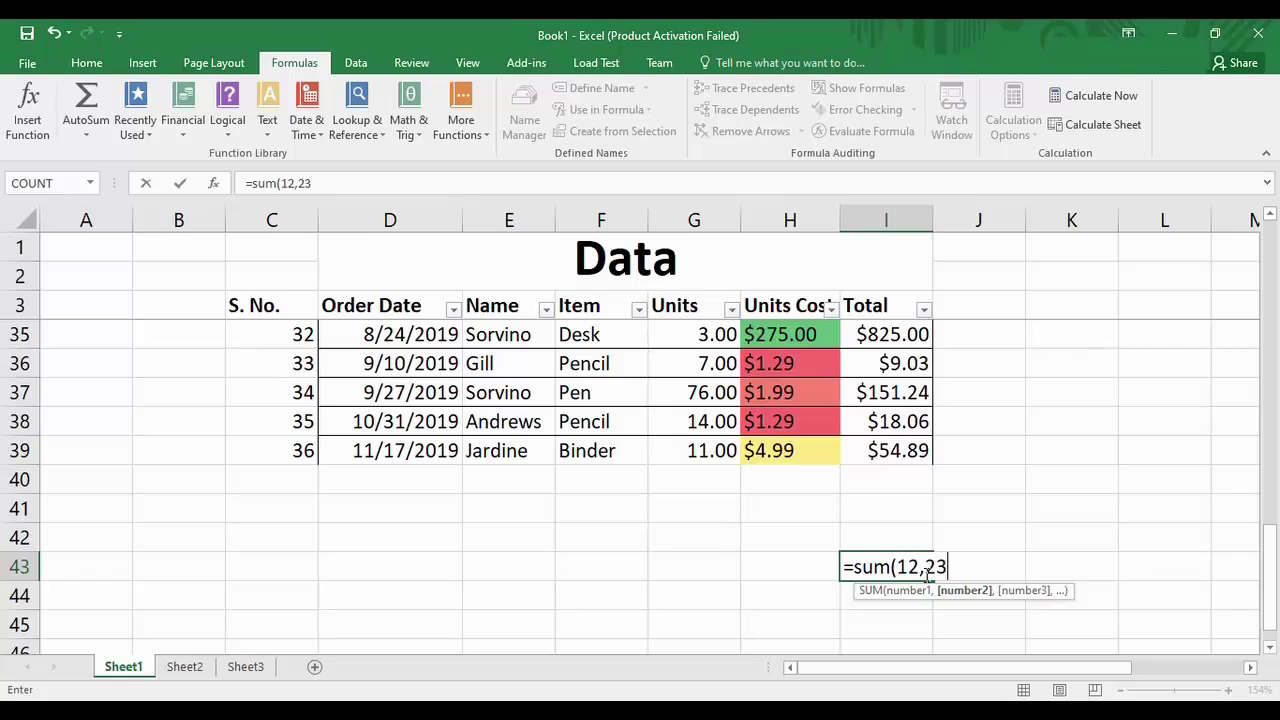
text(,89,)
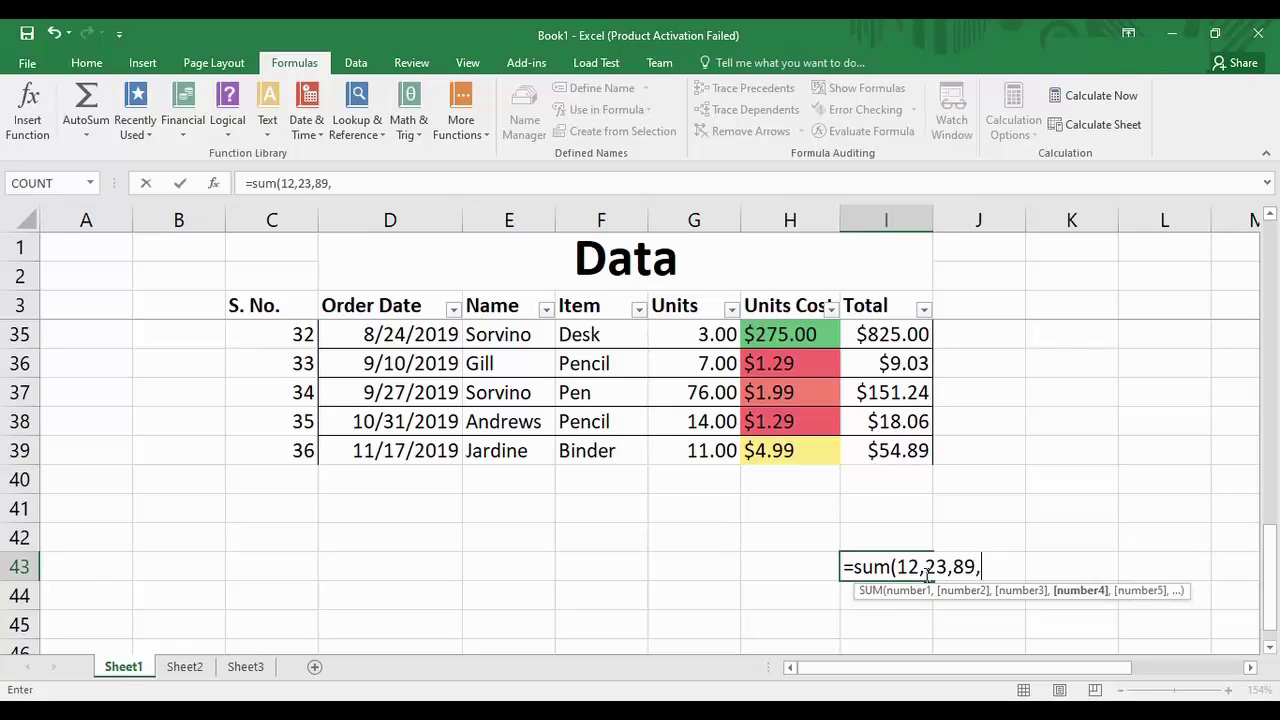
text(32))
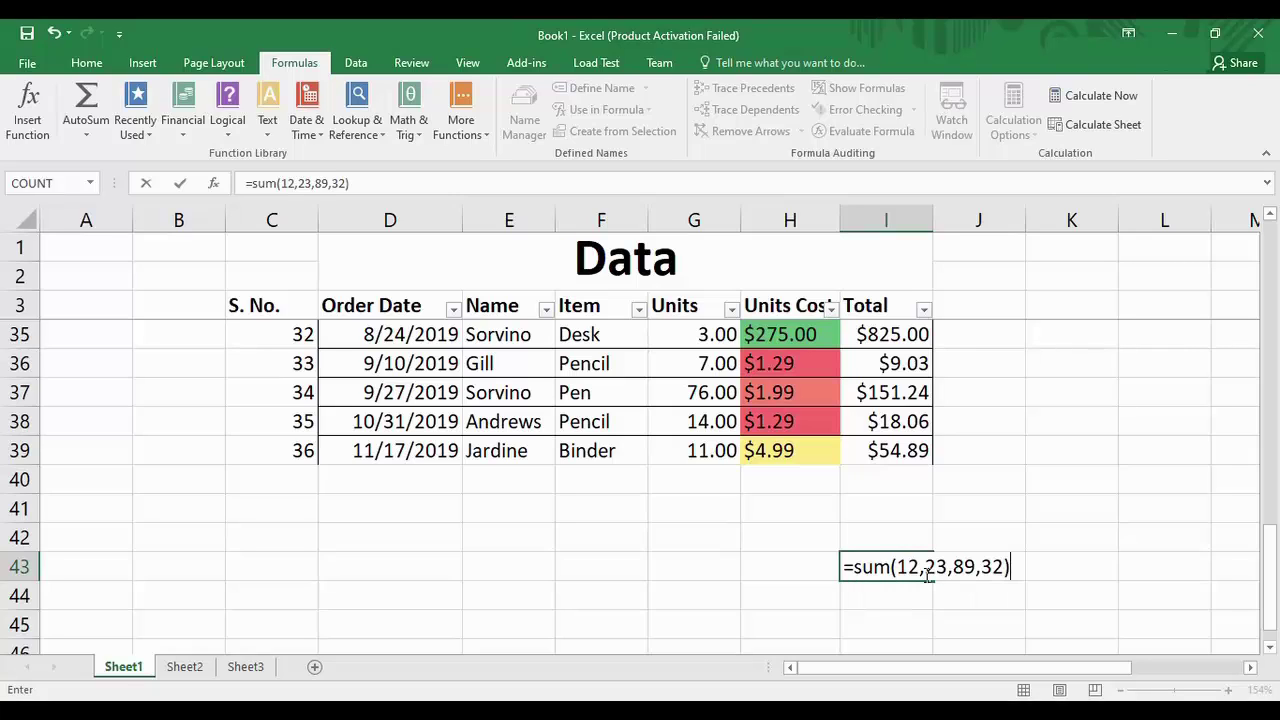
key(Return)
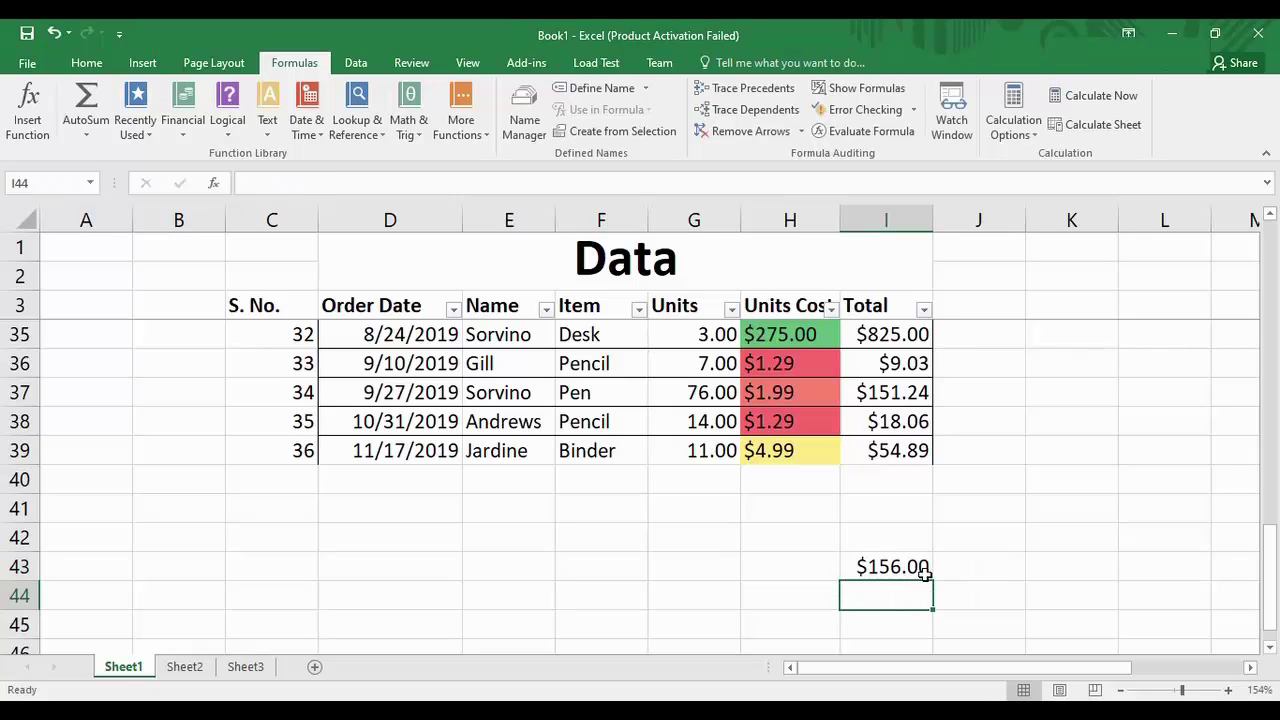
Step: Replace the formula in cell I43 with =sum(I4:I39), picking the first and last Total cells as the range ends
click(924, 570)
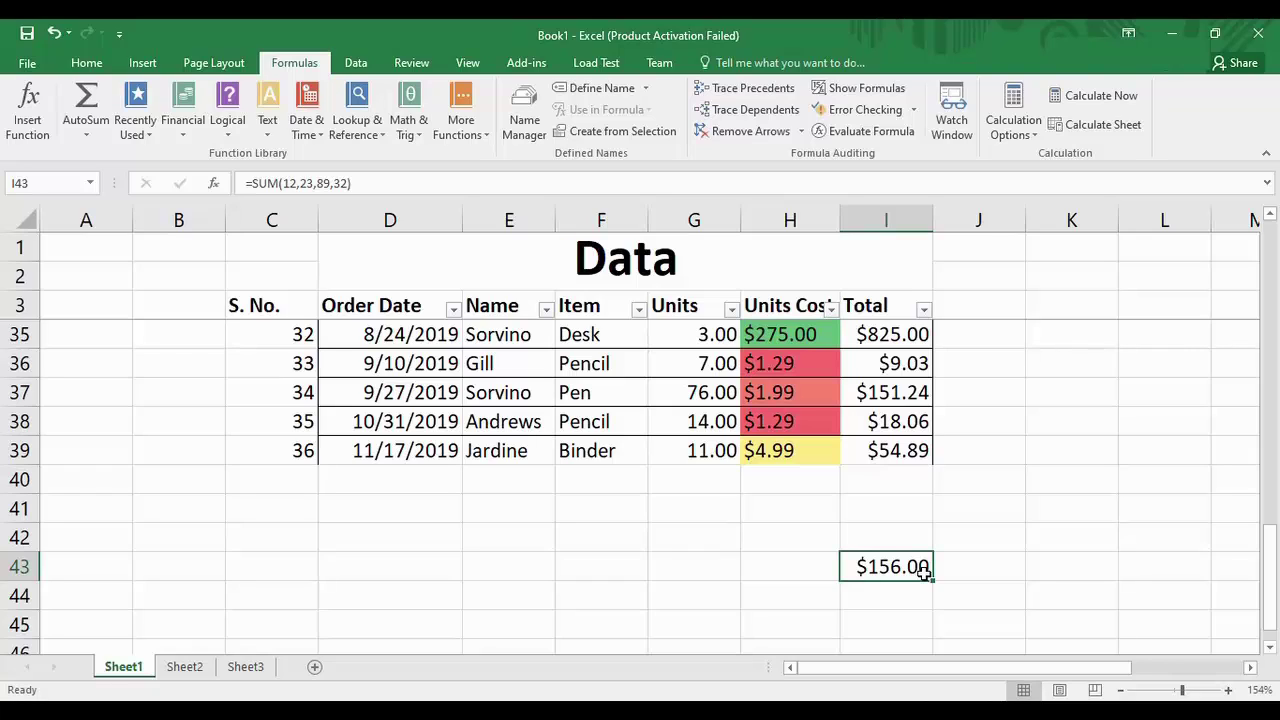
key(BackSpace)
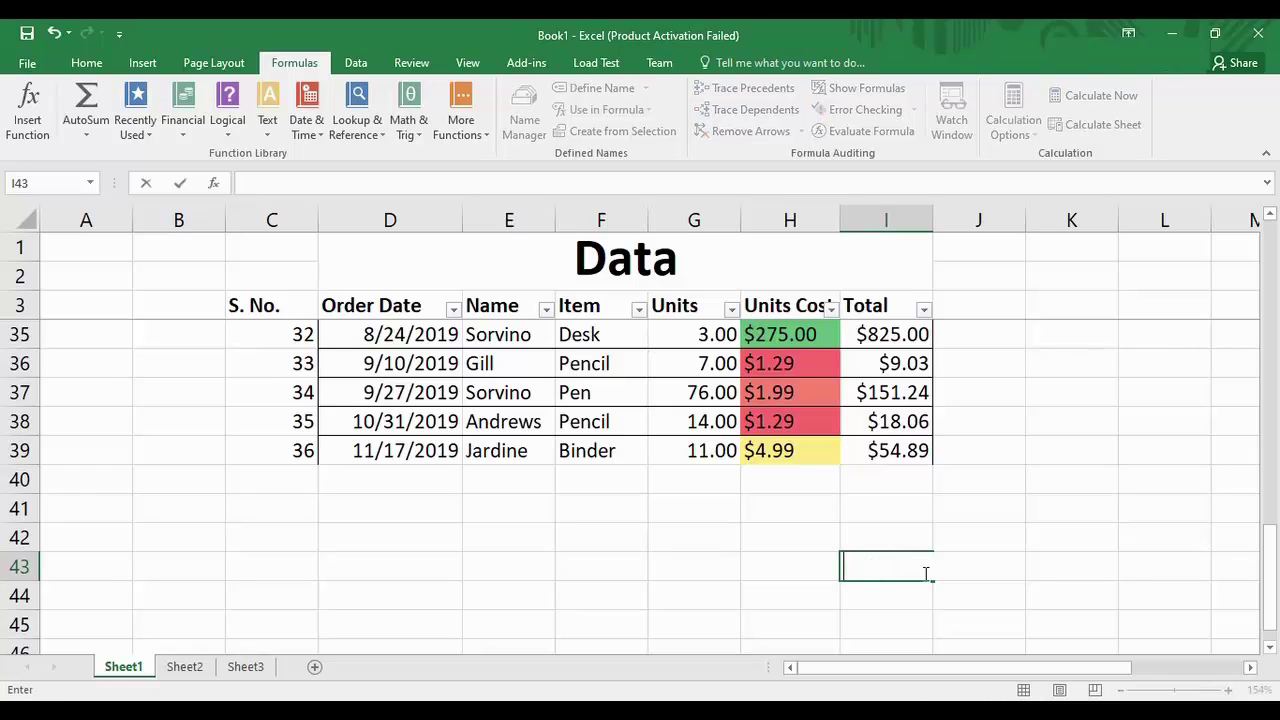
text(=sum()
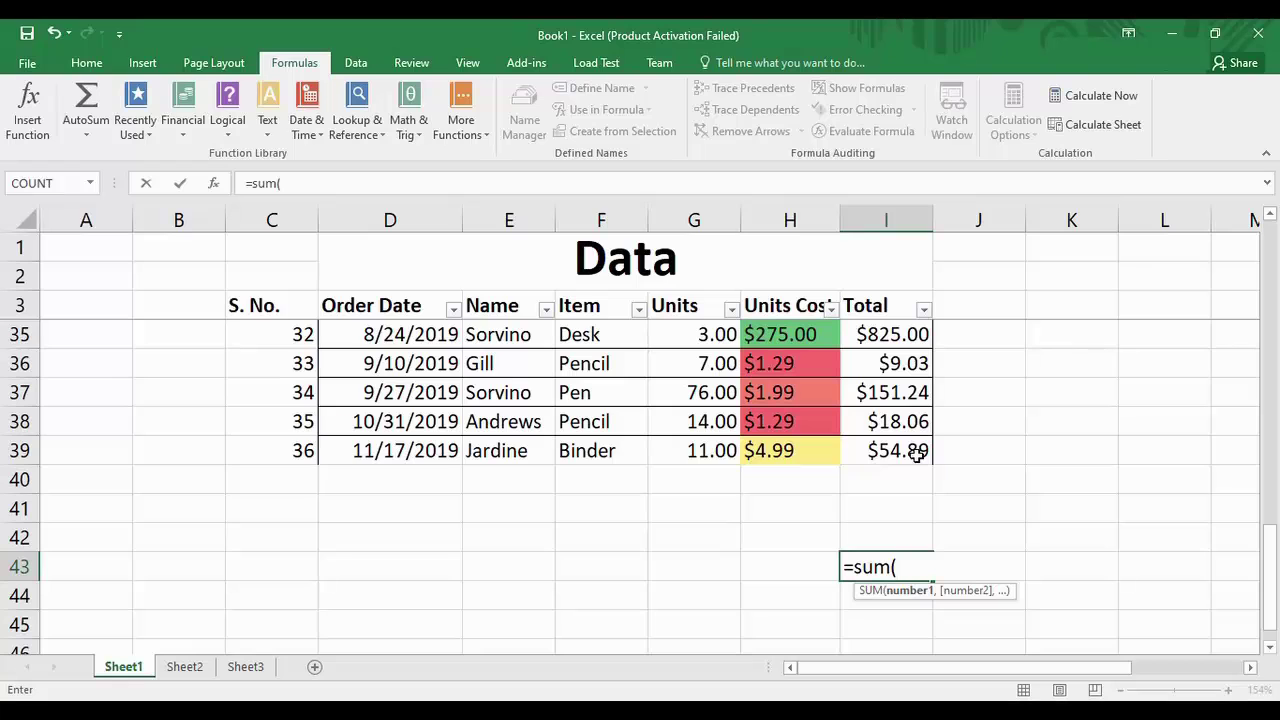
drag(1275, 580, 1275, 250)
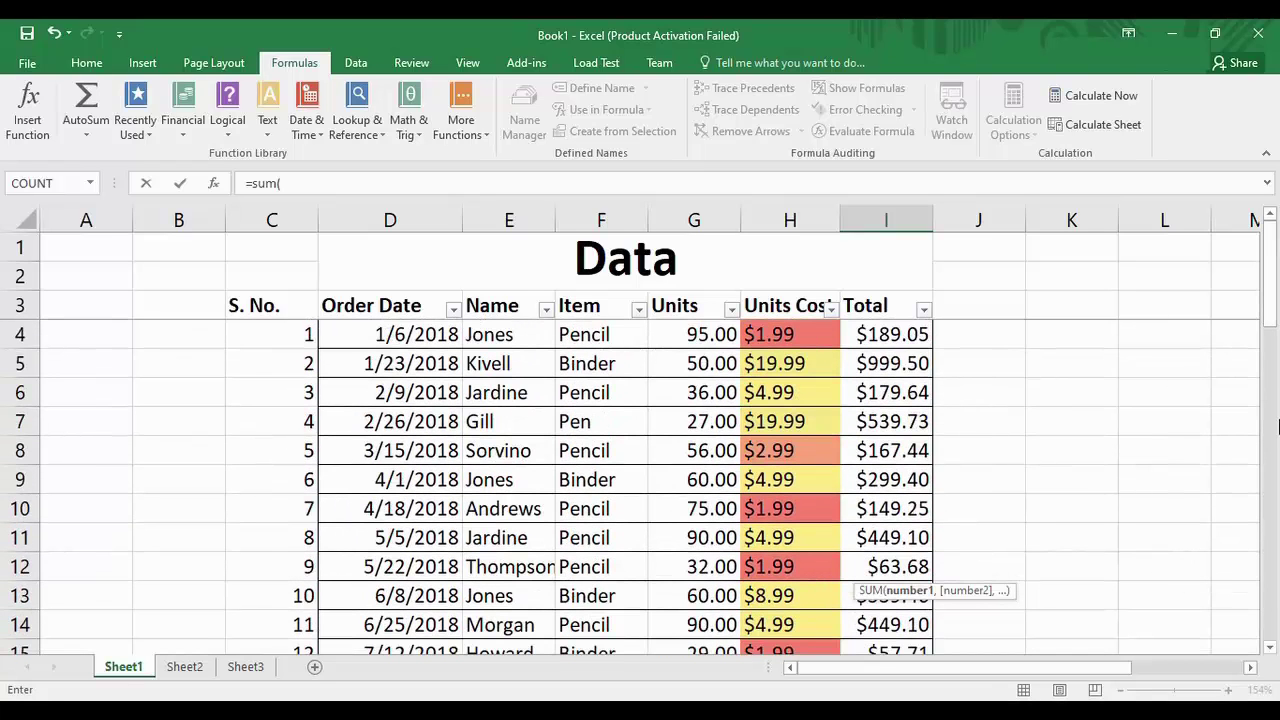
click(890, 335)
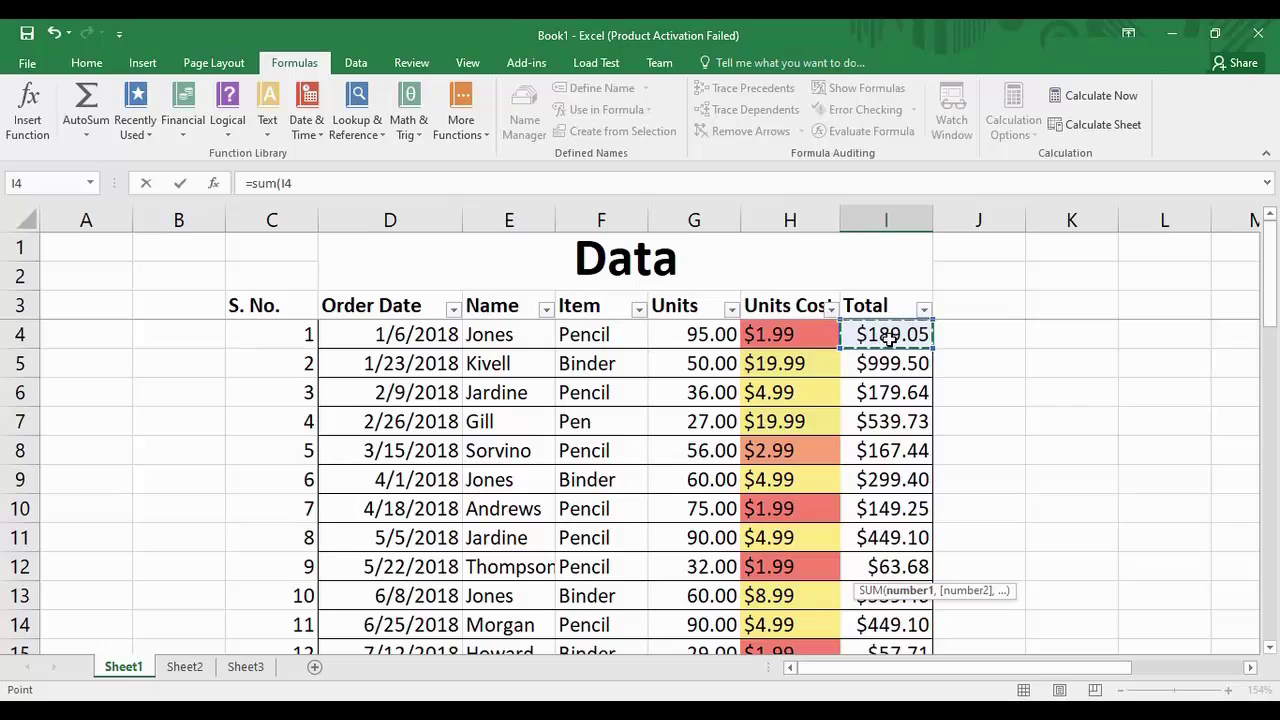
click(300, 183)
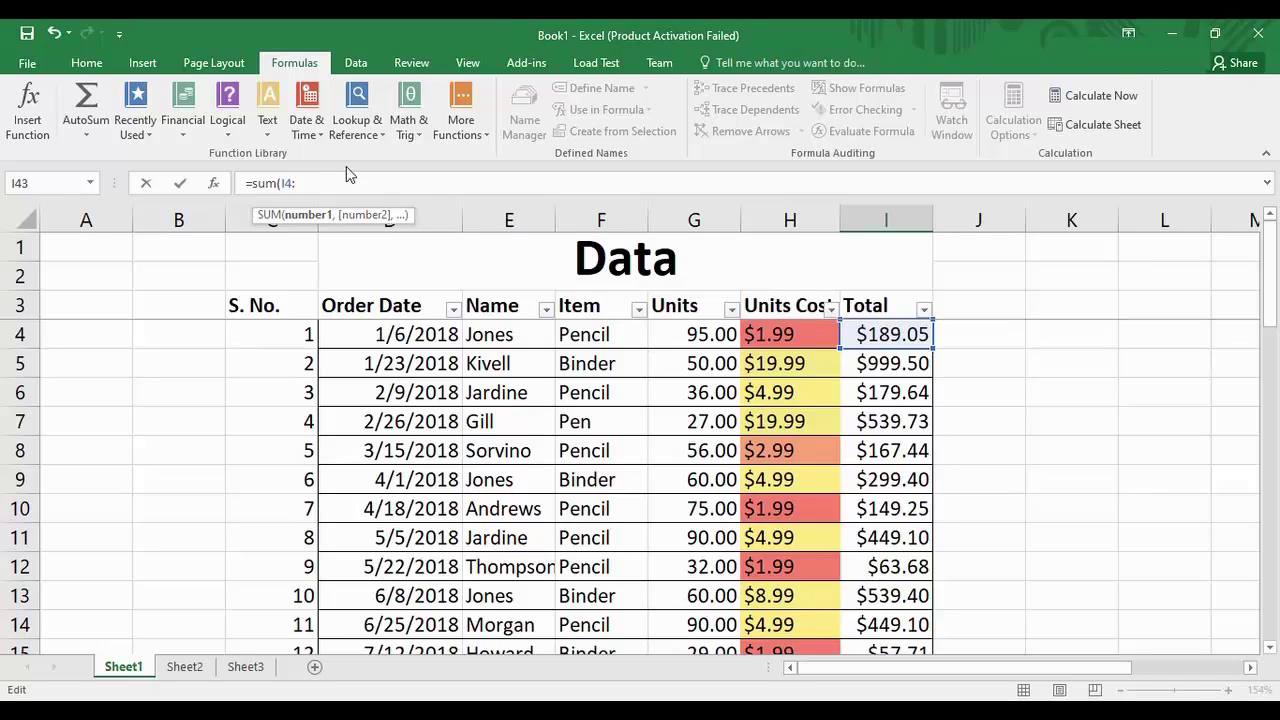
drag(1267, 312, 1276, 582)
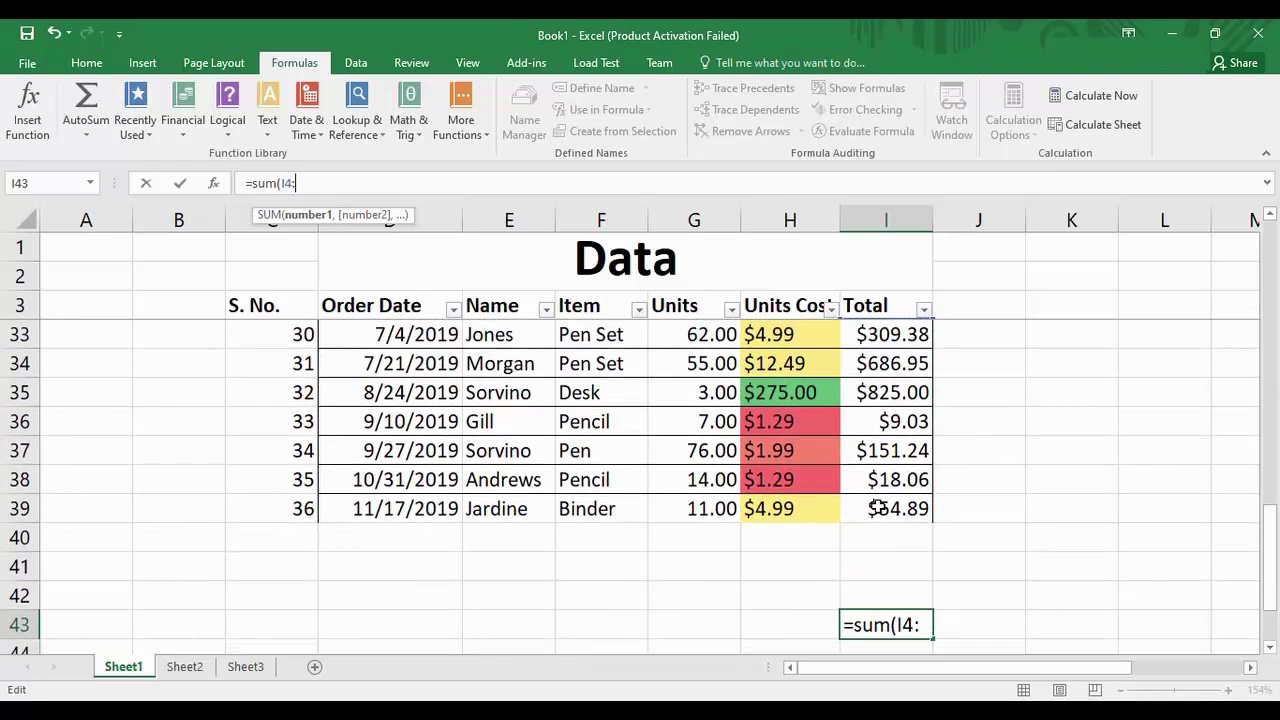
click(877, 508)
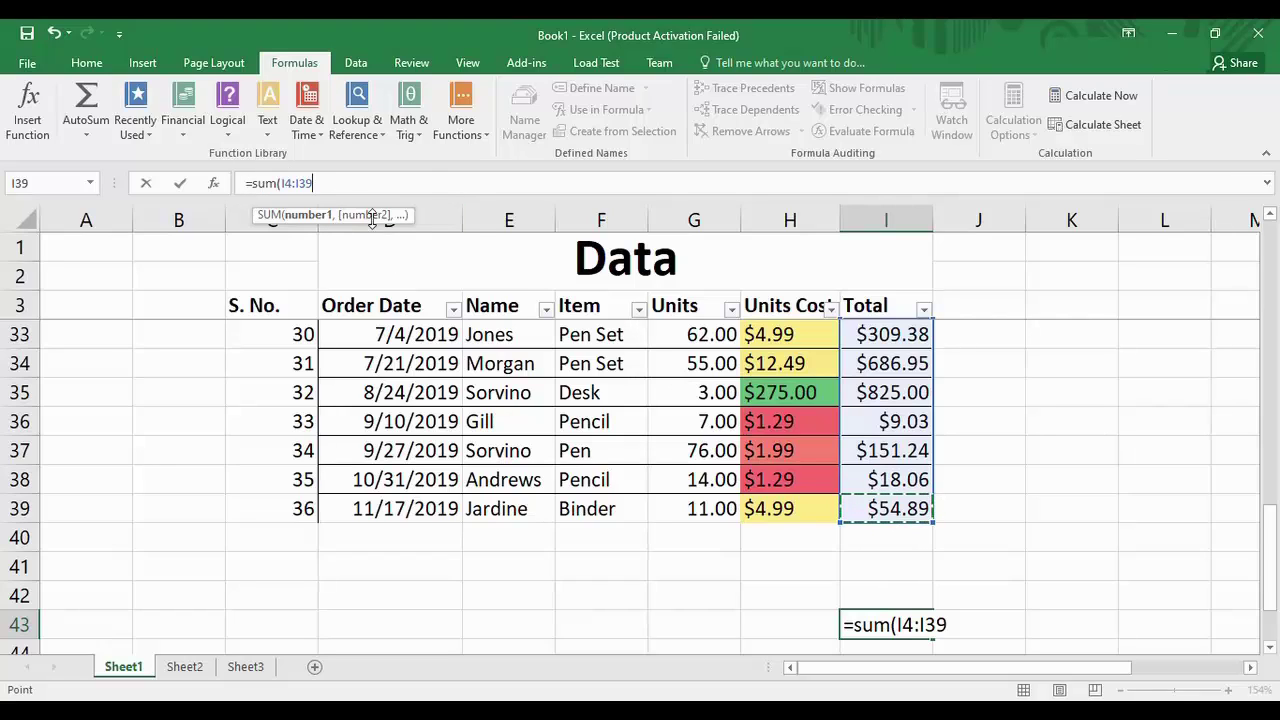
text())
key(Return)
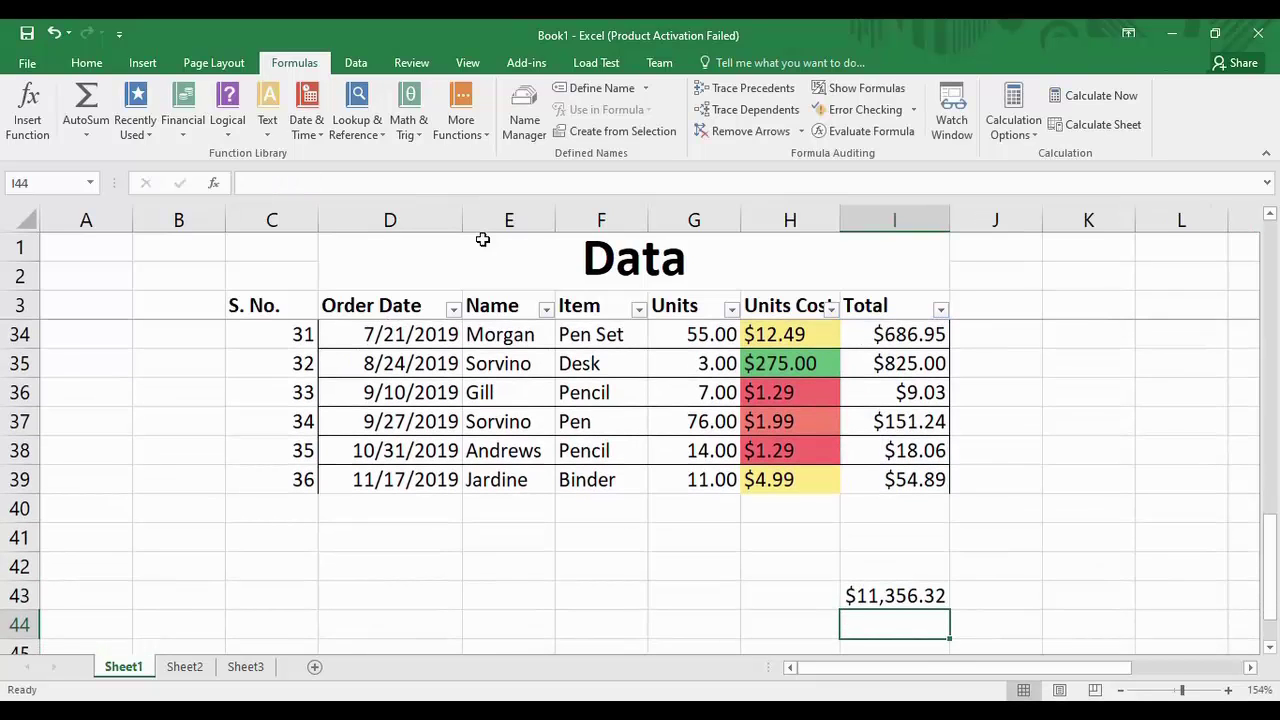
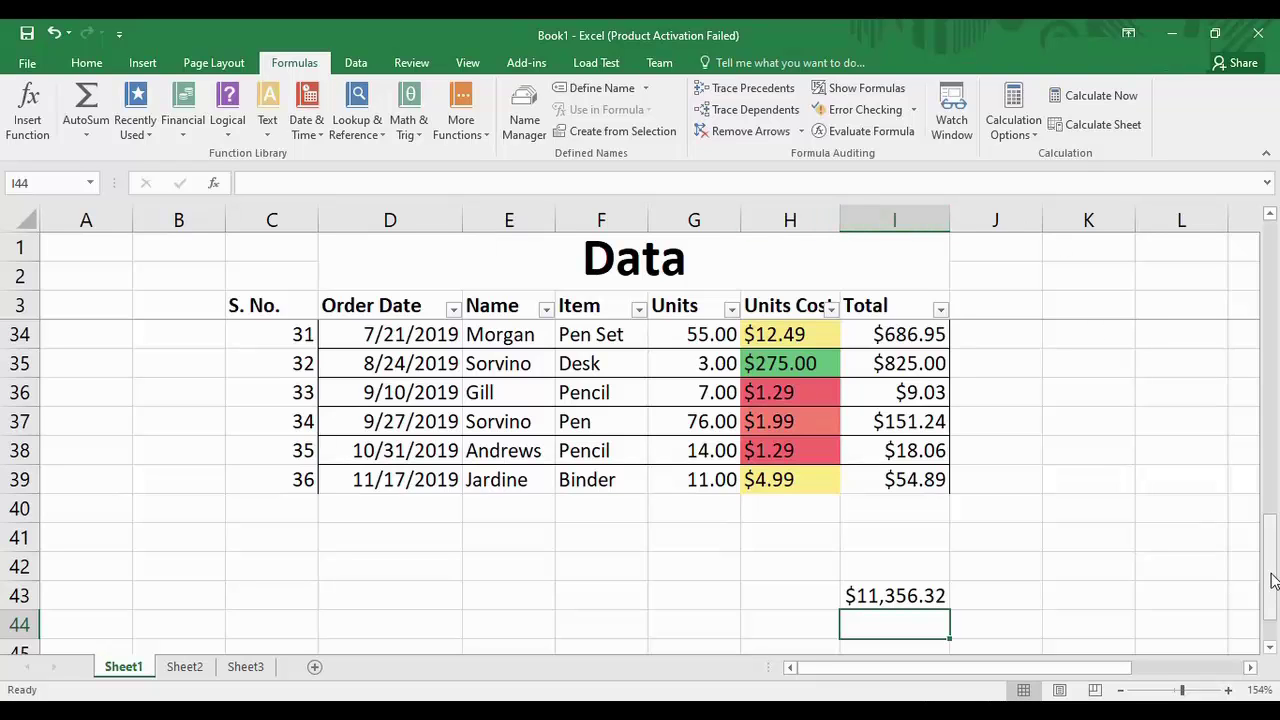
Step: Enter =sum(I4:I39) in cell I42, extending the range from the last Total cell up to the first, and compare it with I43
drag(1268, 570, 1272, 588)
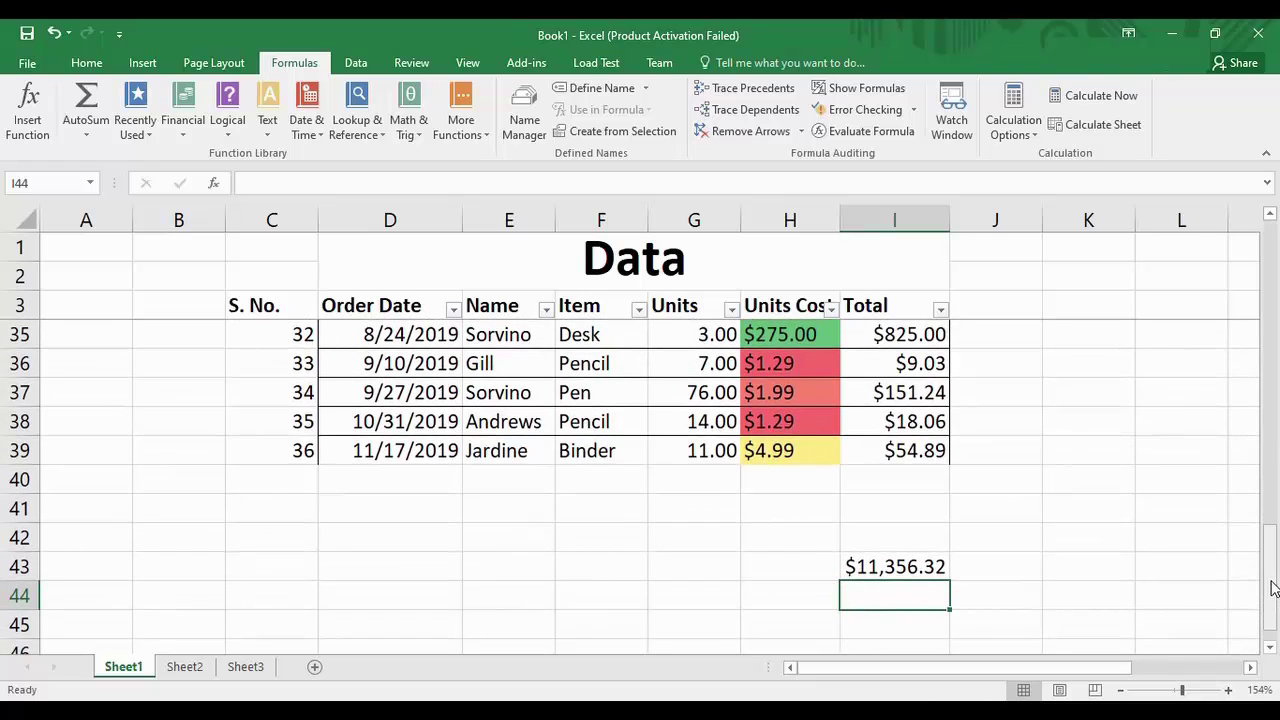
click(923, 542)
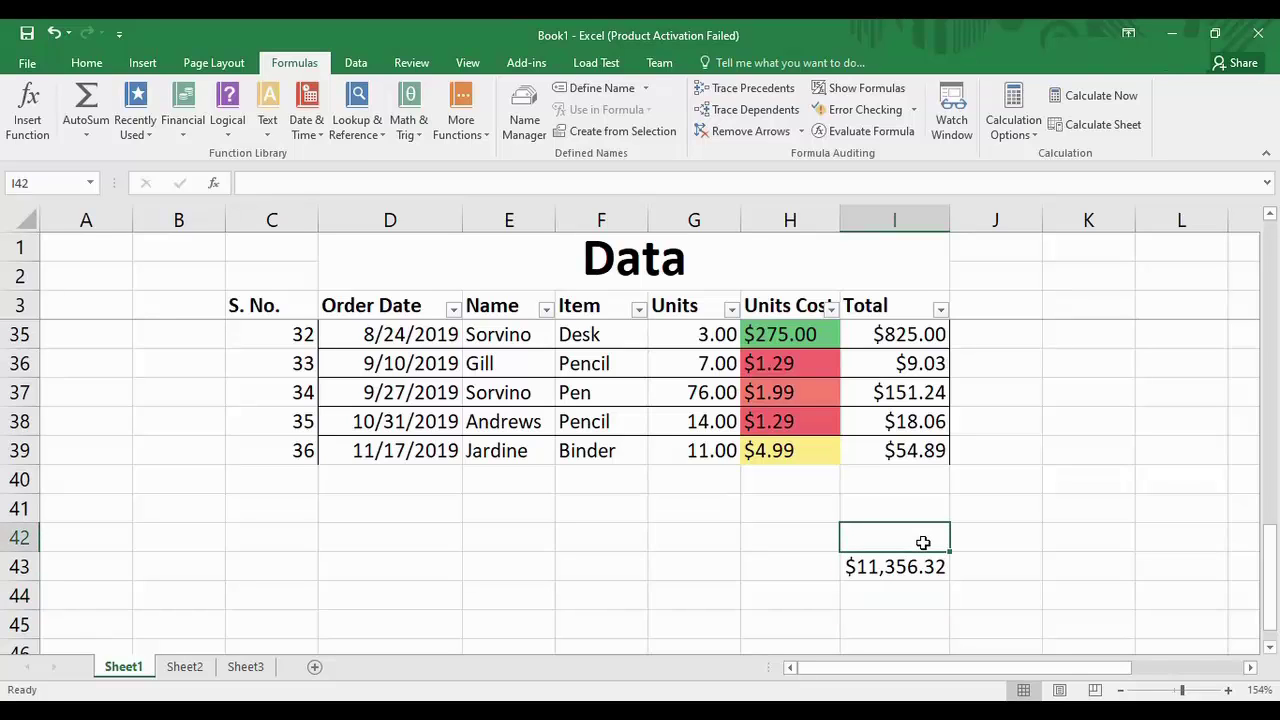
text(=sum)
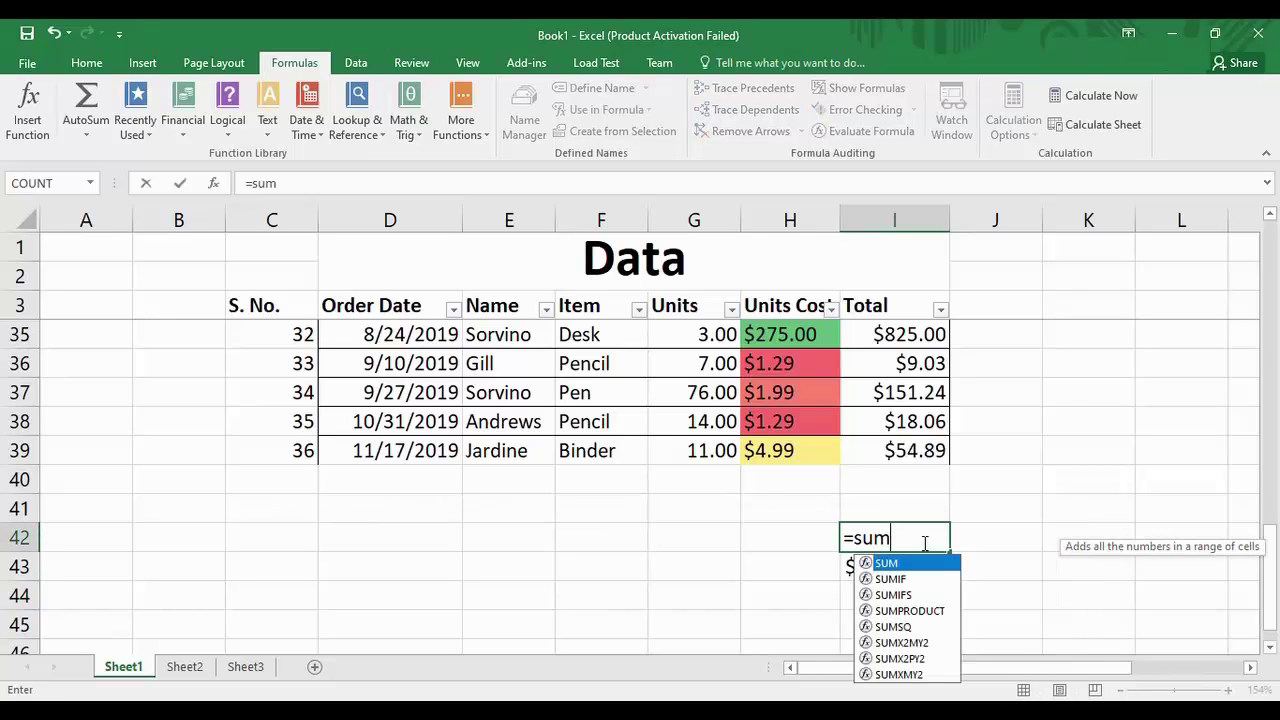
text(()
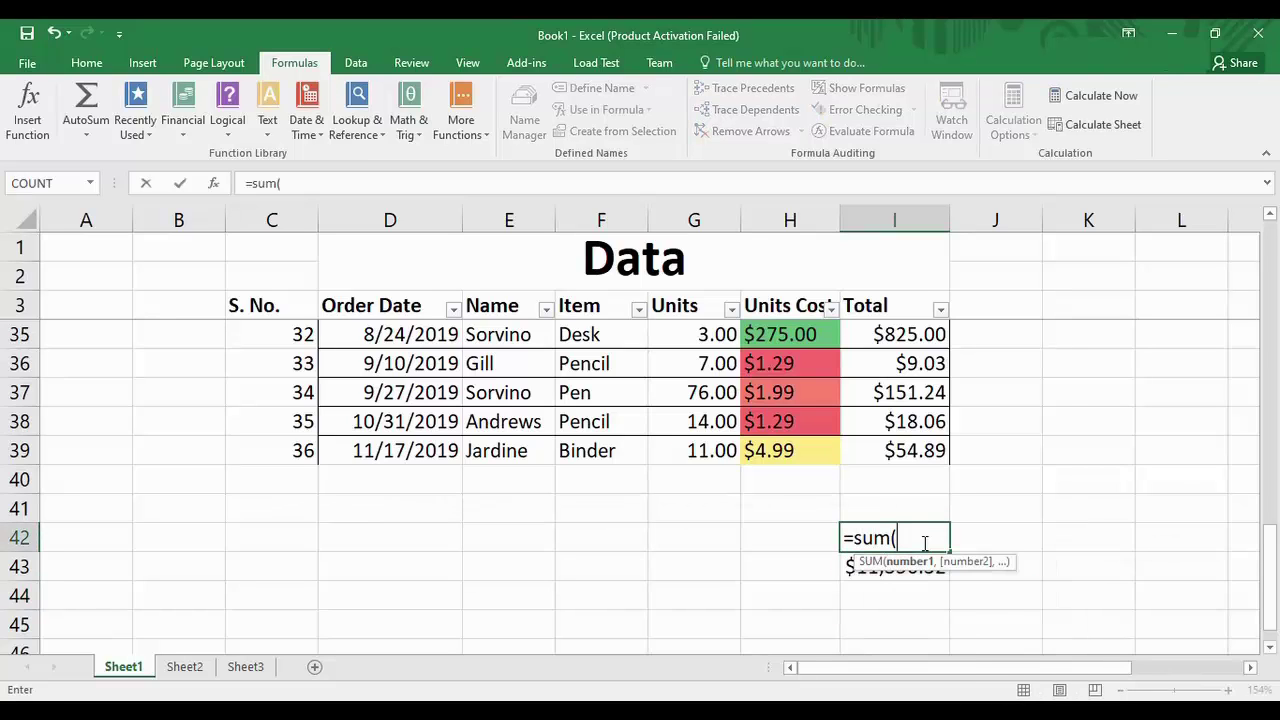
click(937, 458)
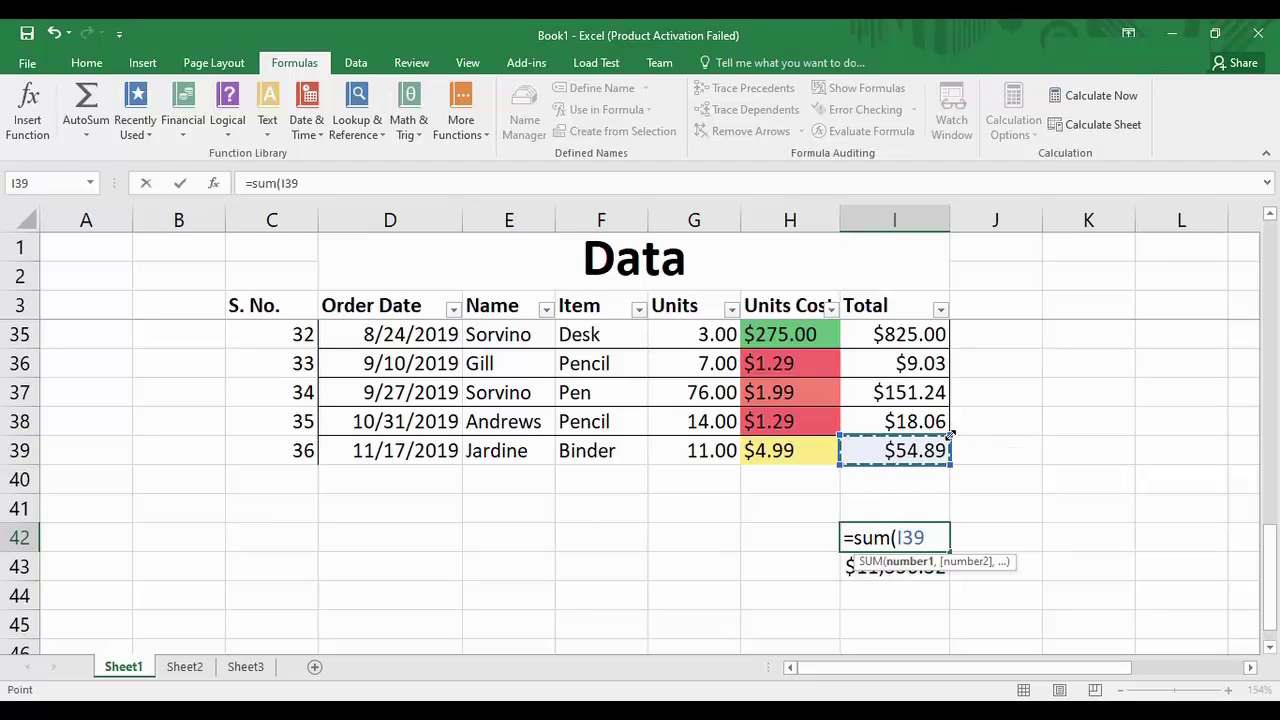
drag(950, 436, 938, 336)
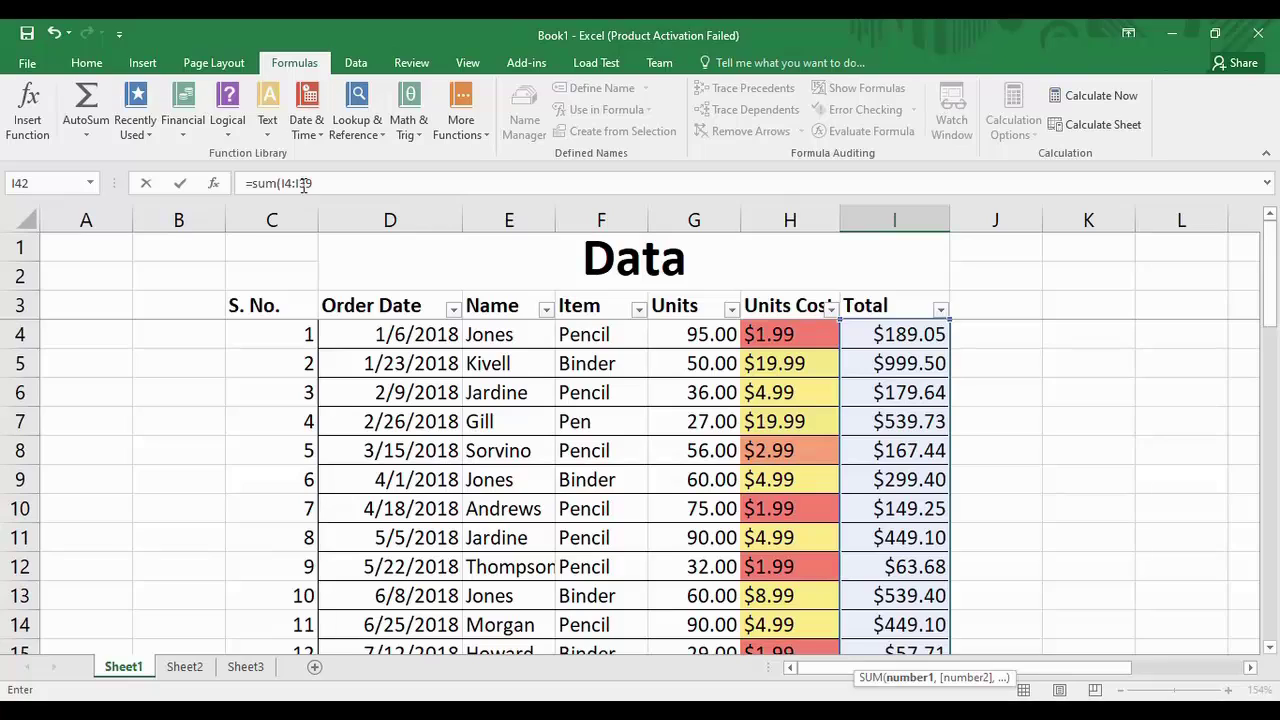
drag(313, 184, 280, 184)
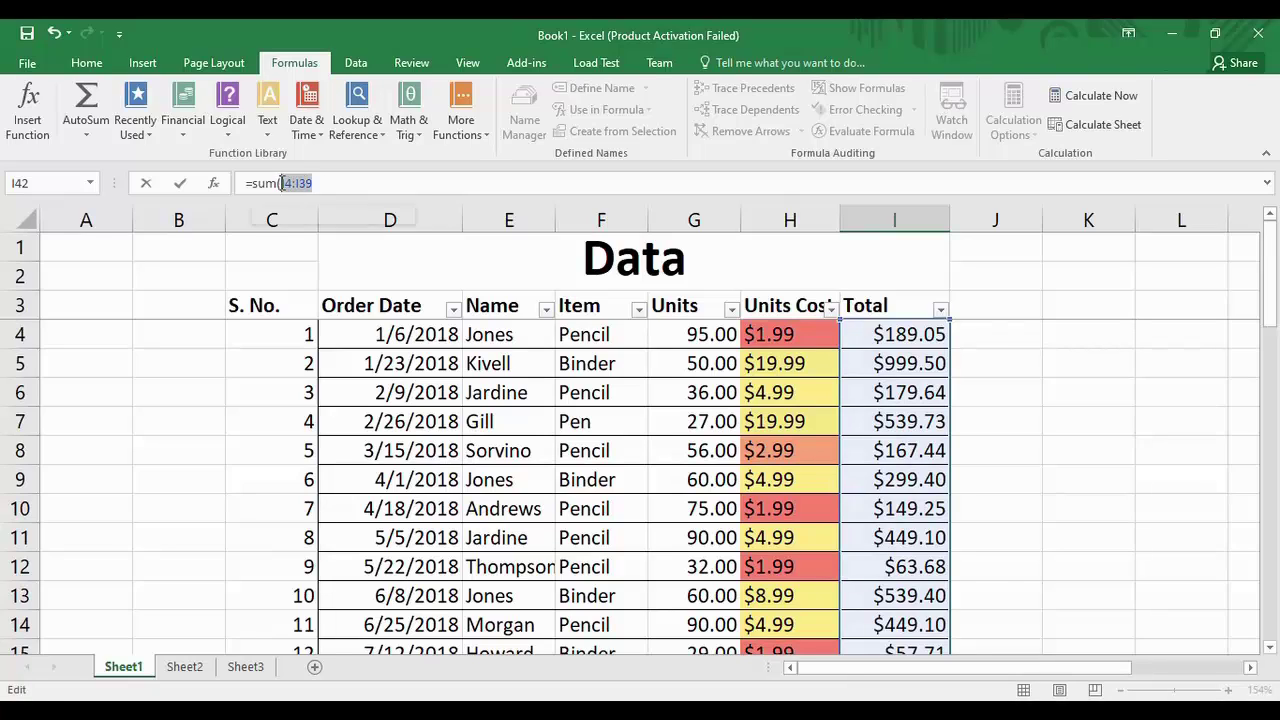
click(327, 185)
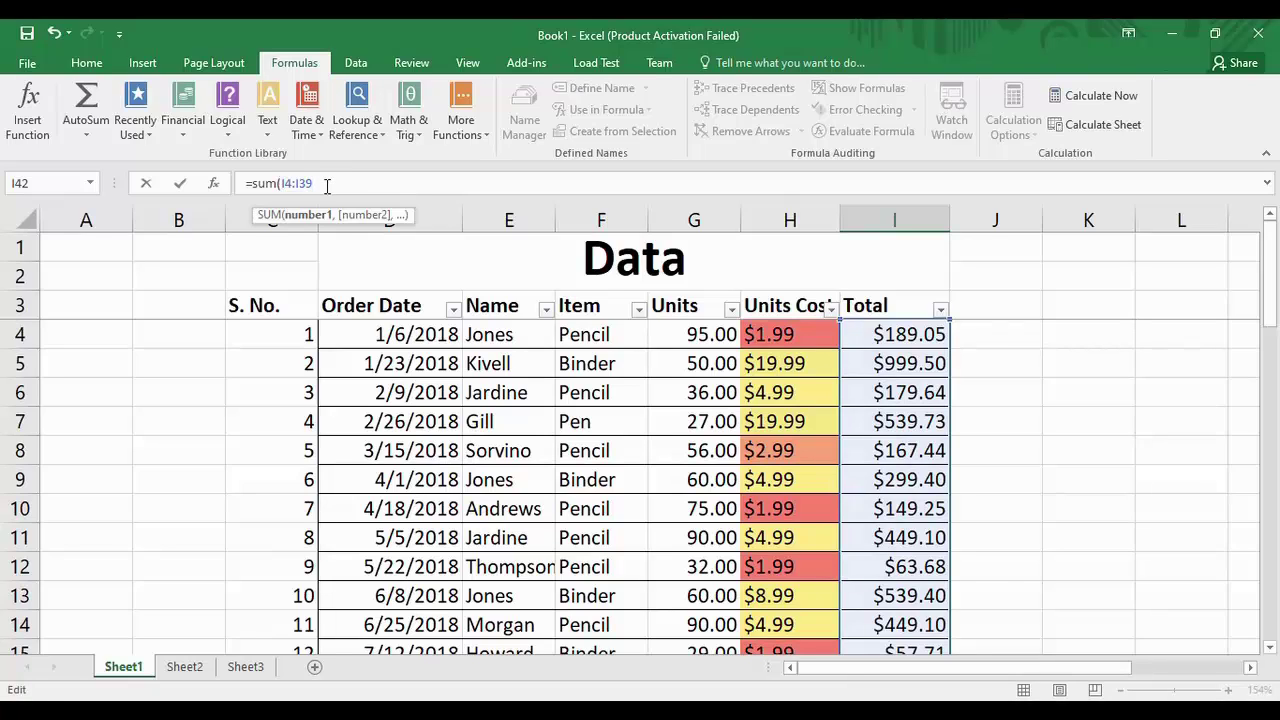
text())
key(Return)
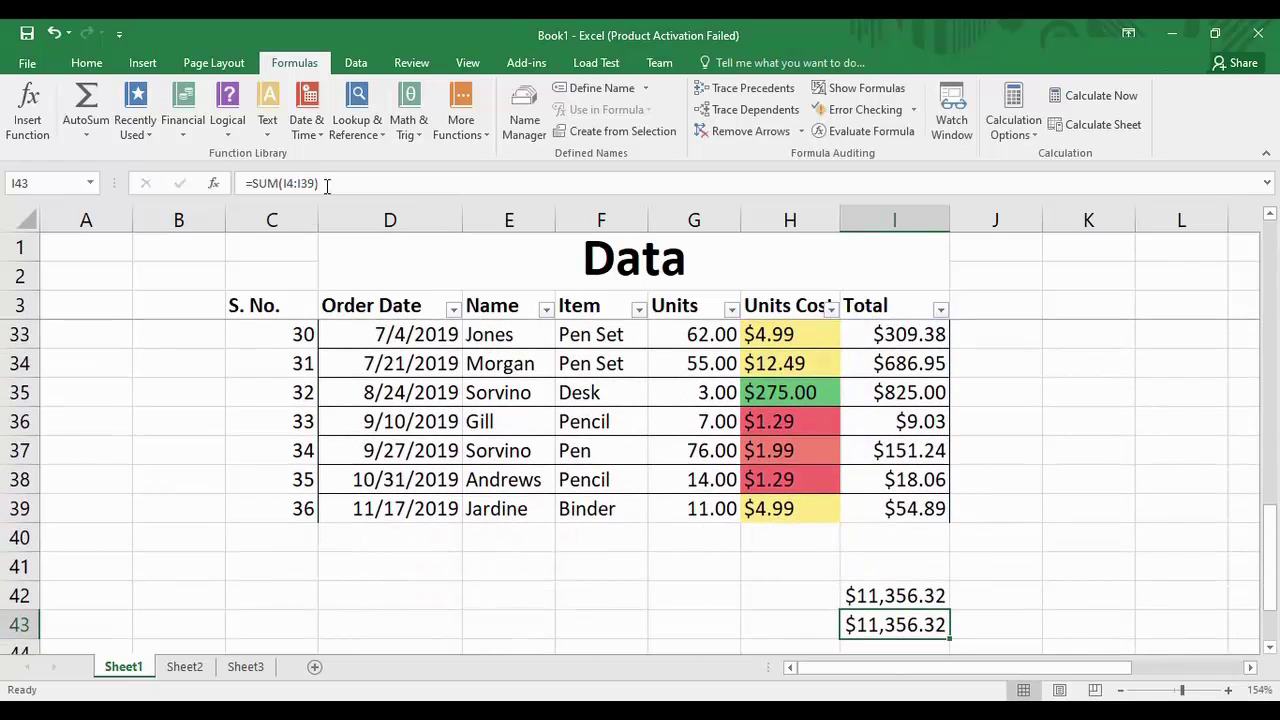
click(925, 600)
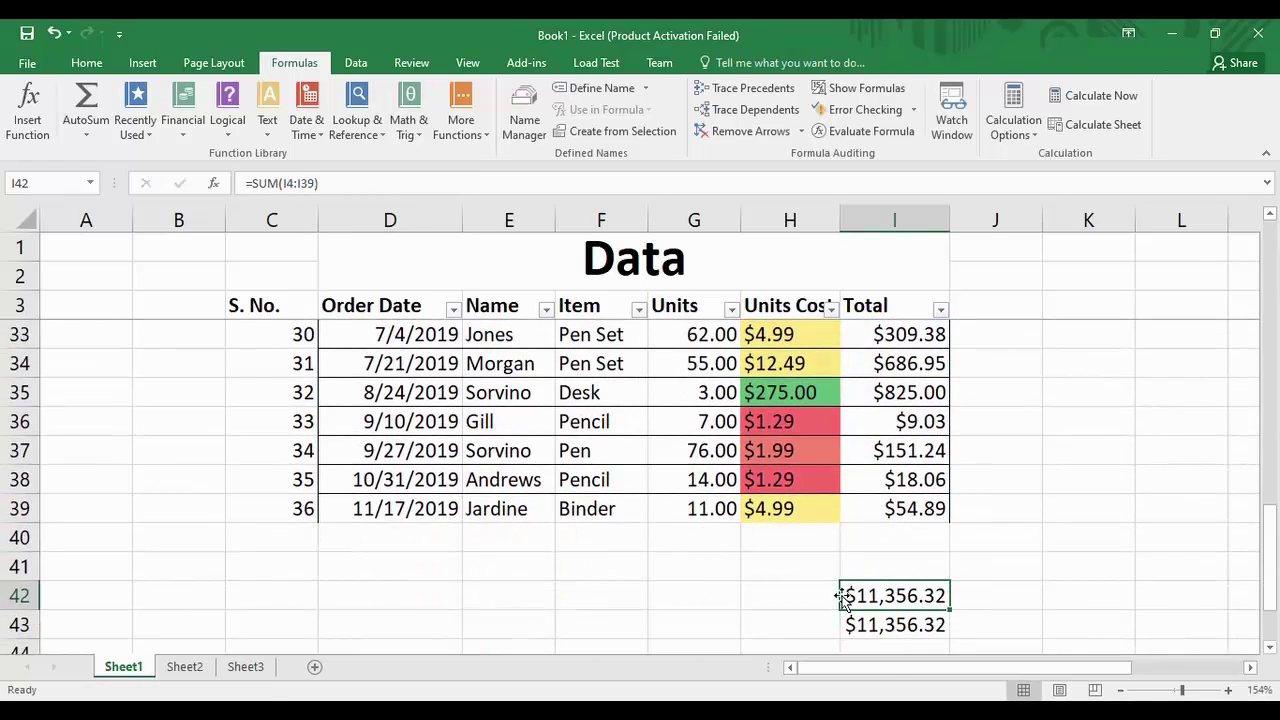
click(940, 624)
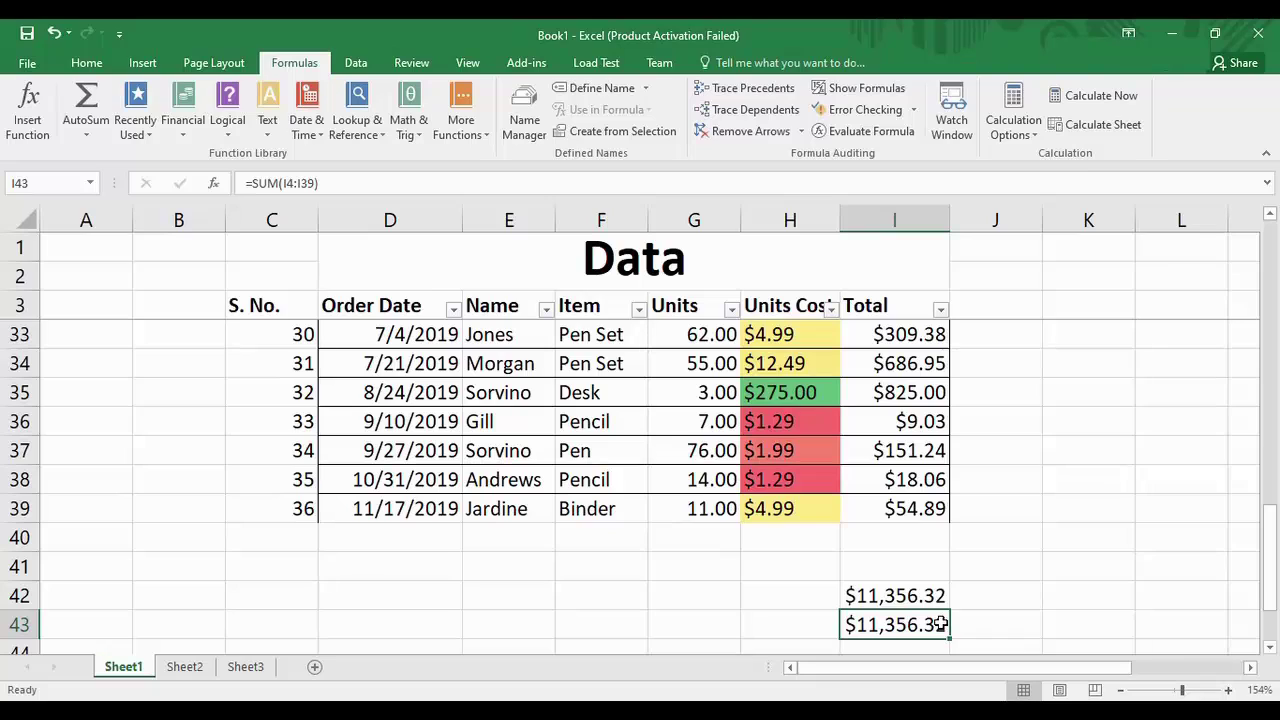
Step: Insert an AutoSum Sum of I4:I39 in cell I40 directly below the Total column and compare it with I42
click(922, 547)
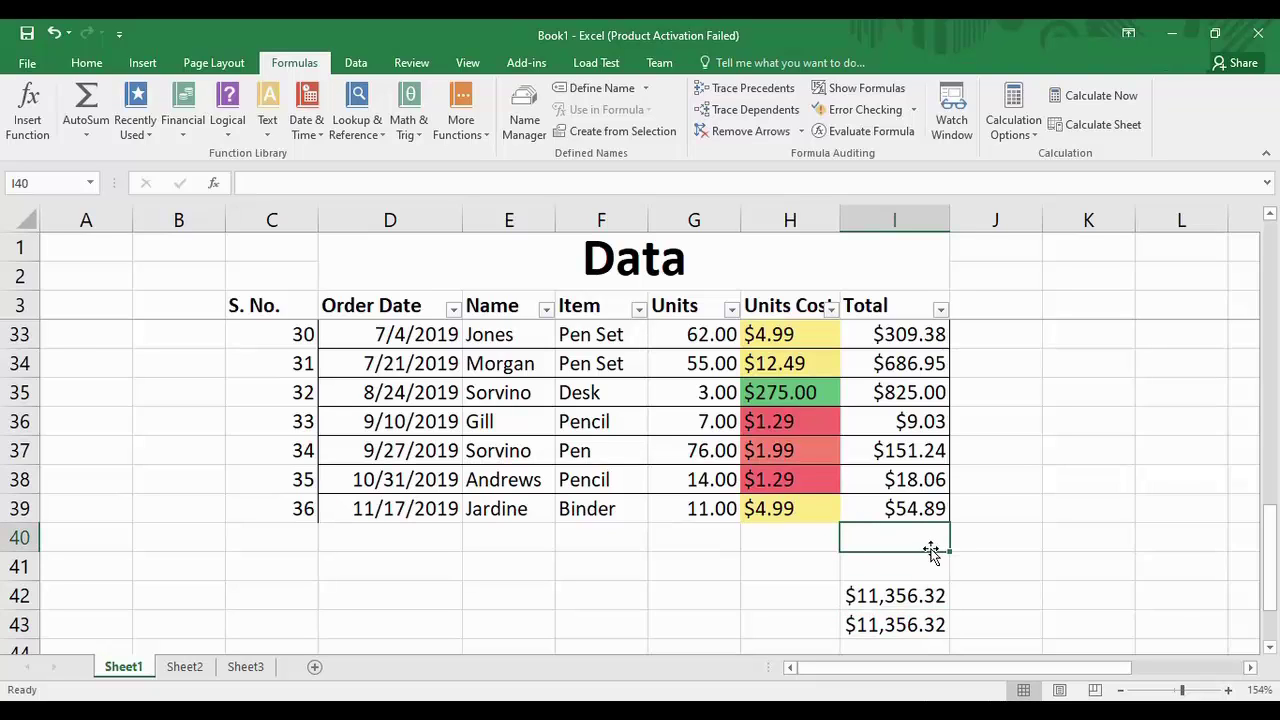
click(78, 64)
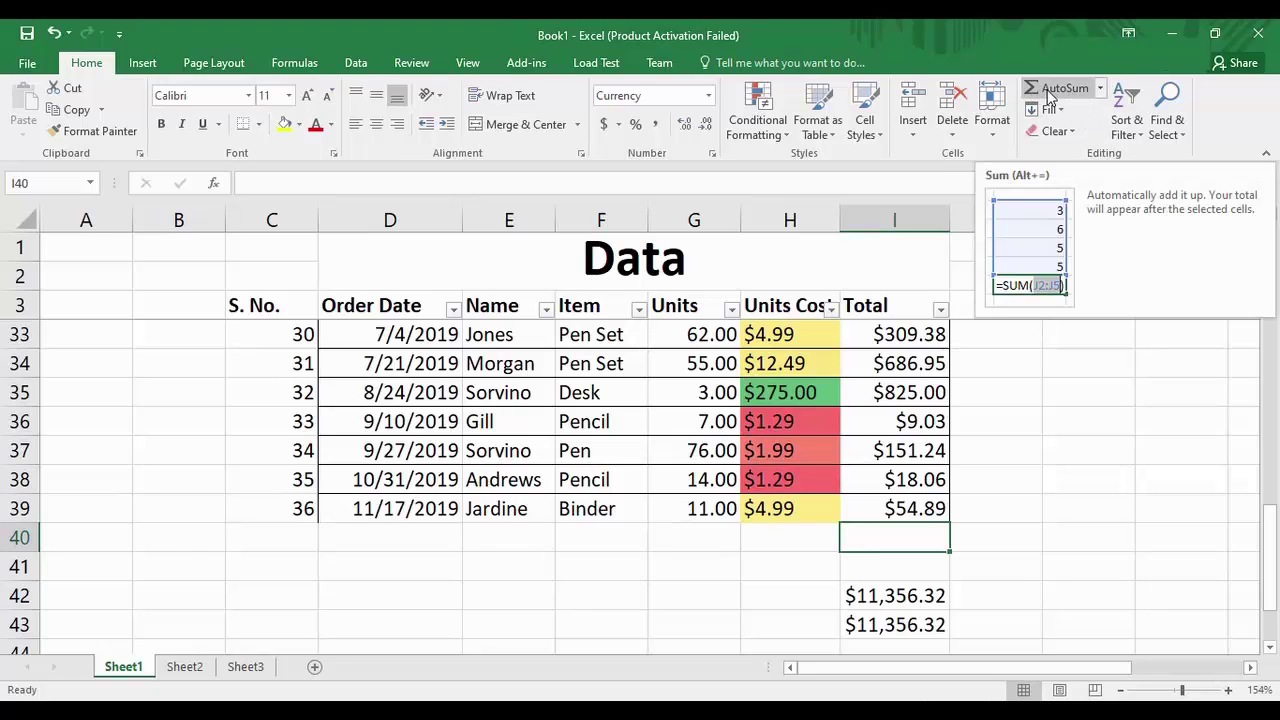
click(1100, 89)
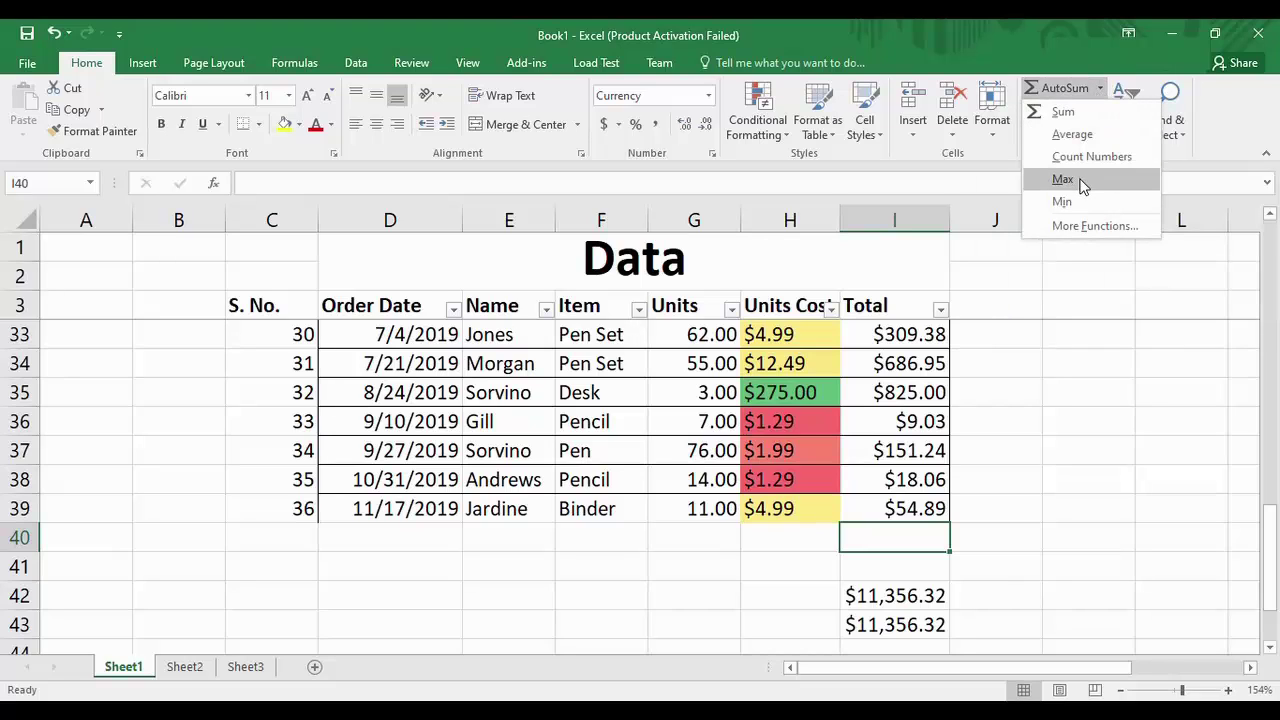
click(1063, 113)
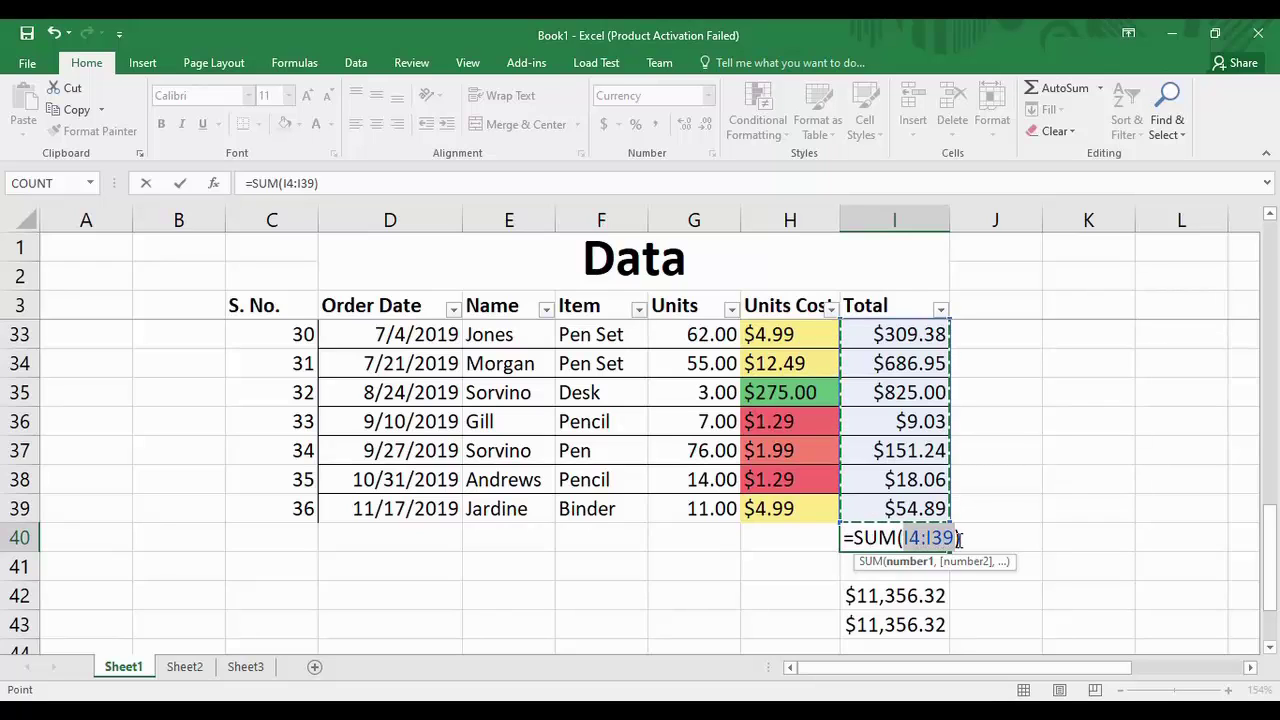
key(Return)
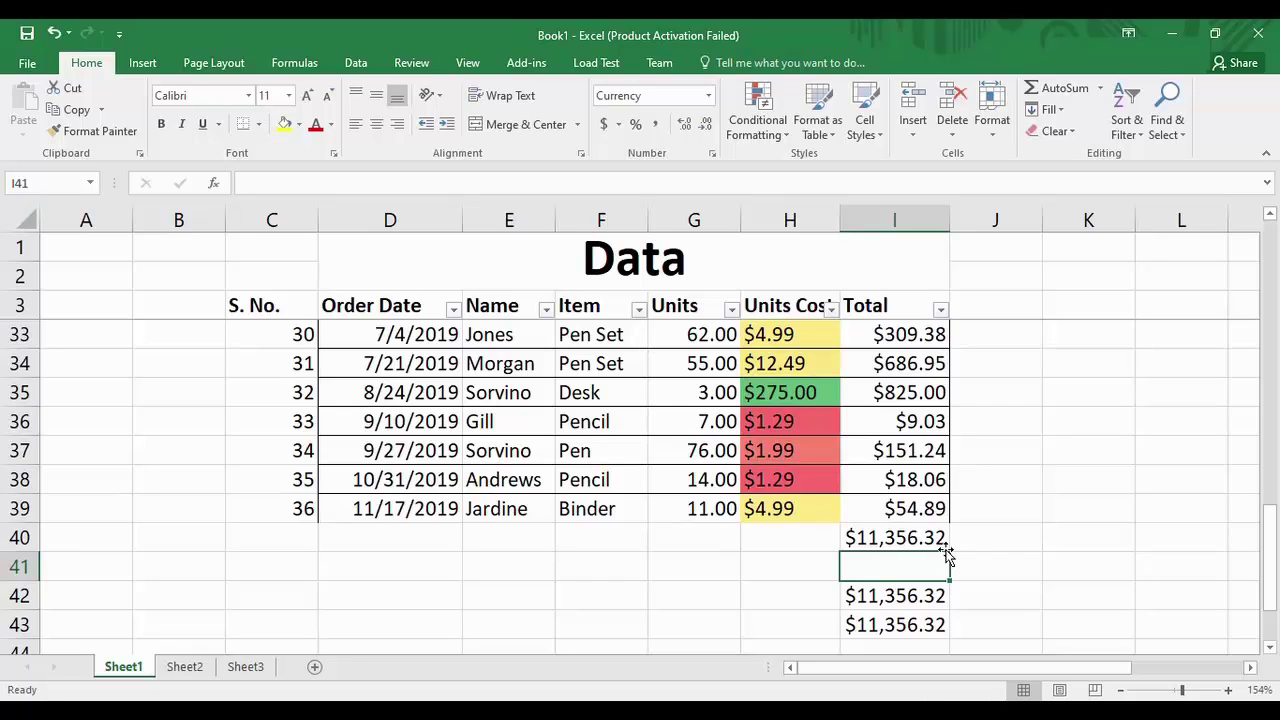
click(942, 543)
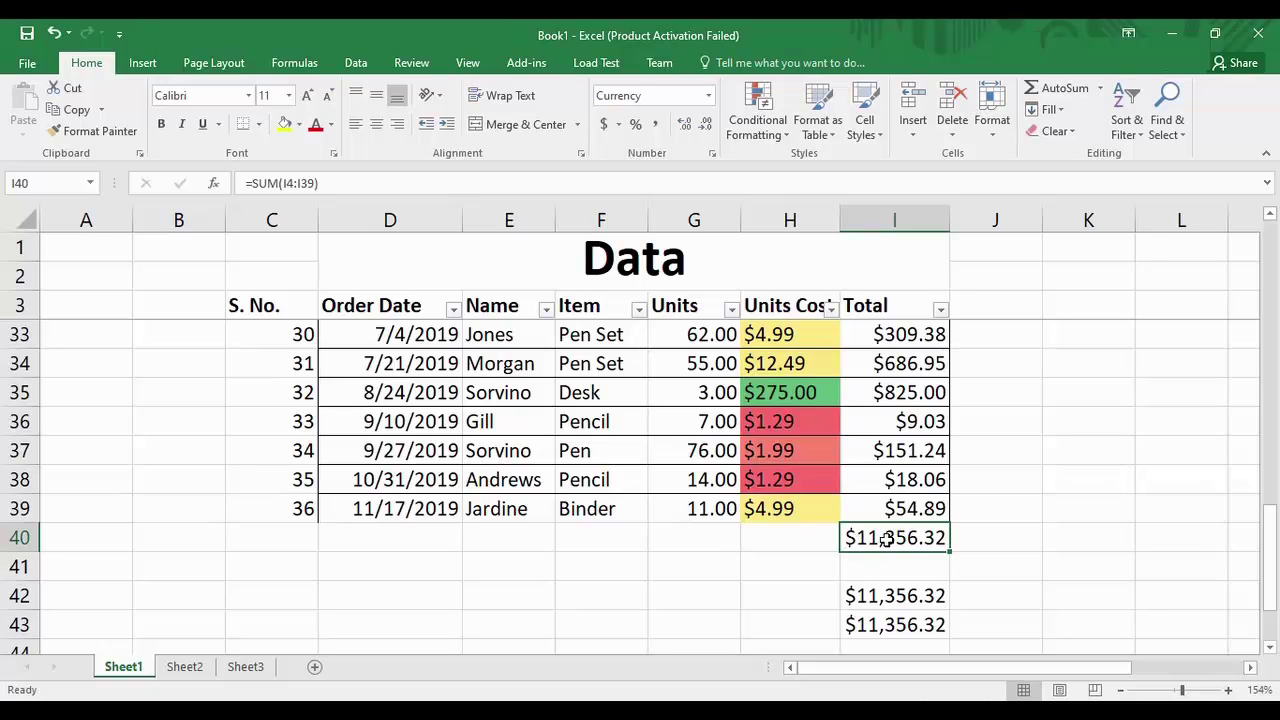
click(894, 603)
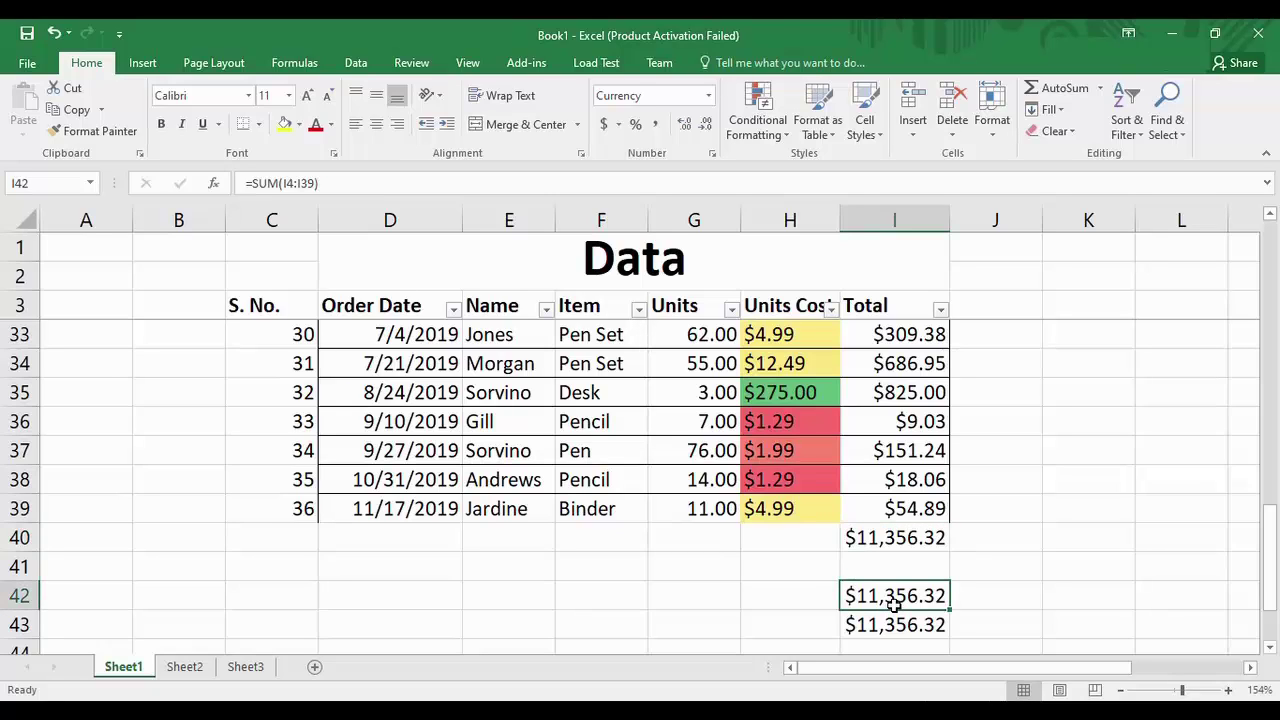
Step: Replace the formula in cell I40 with the AutoSum Average function over I4:I39
click(916, 536)
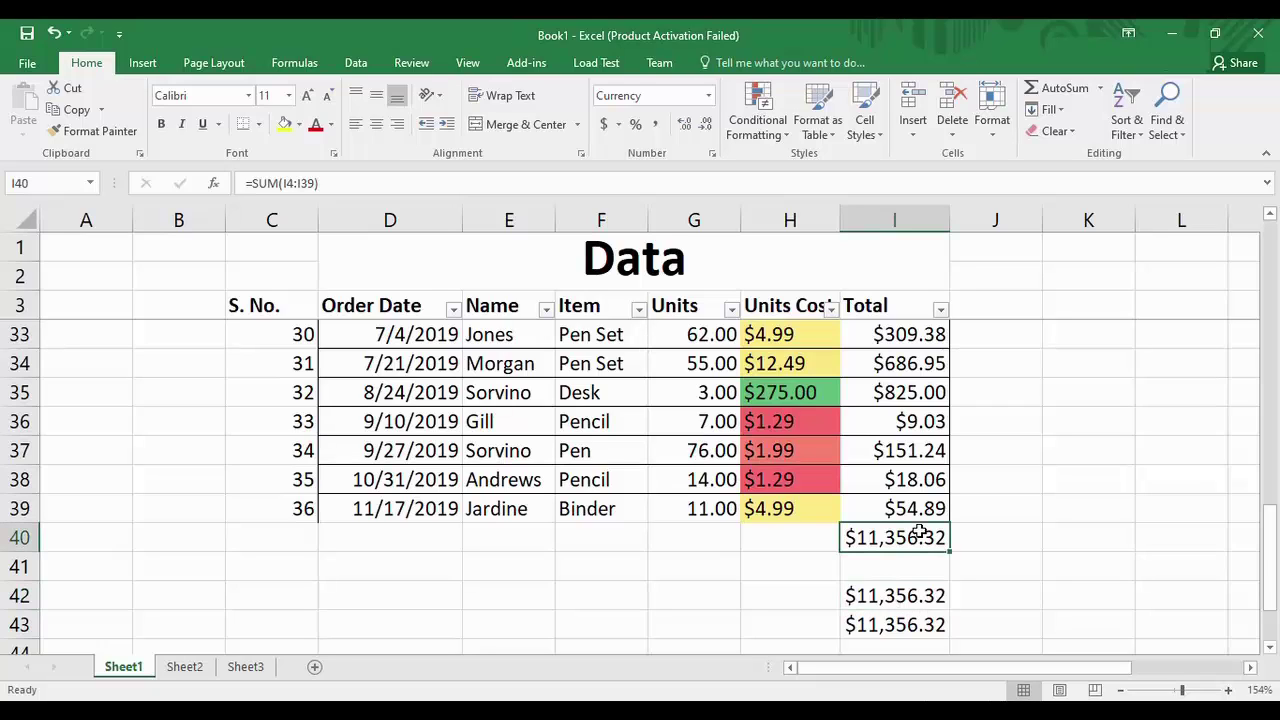
click(1100, 88)
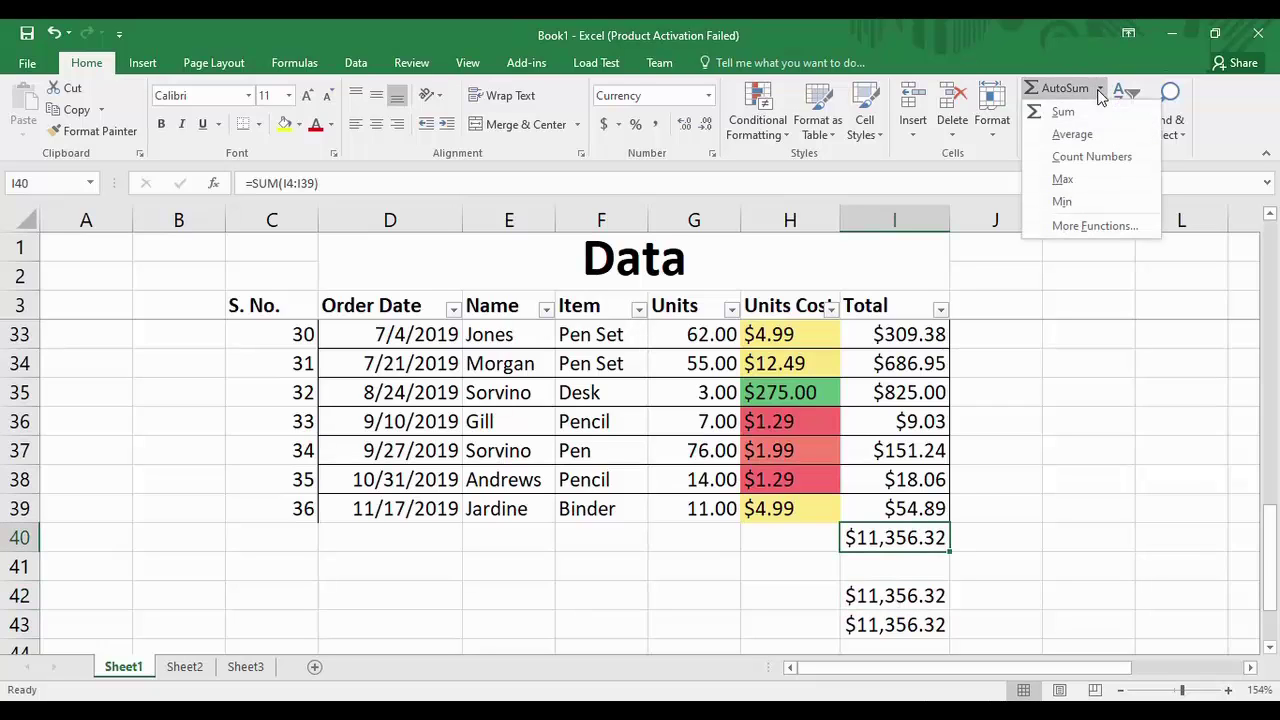
click(1073, 139)
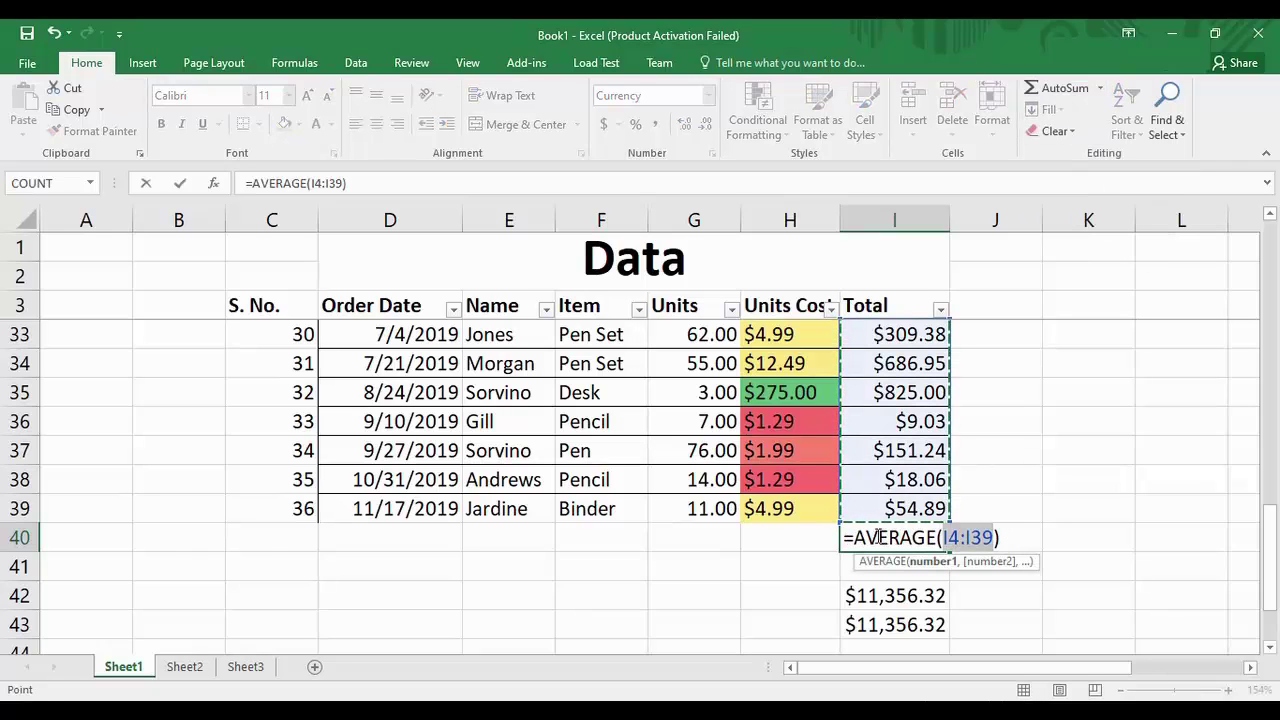
click(1005, 540)
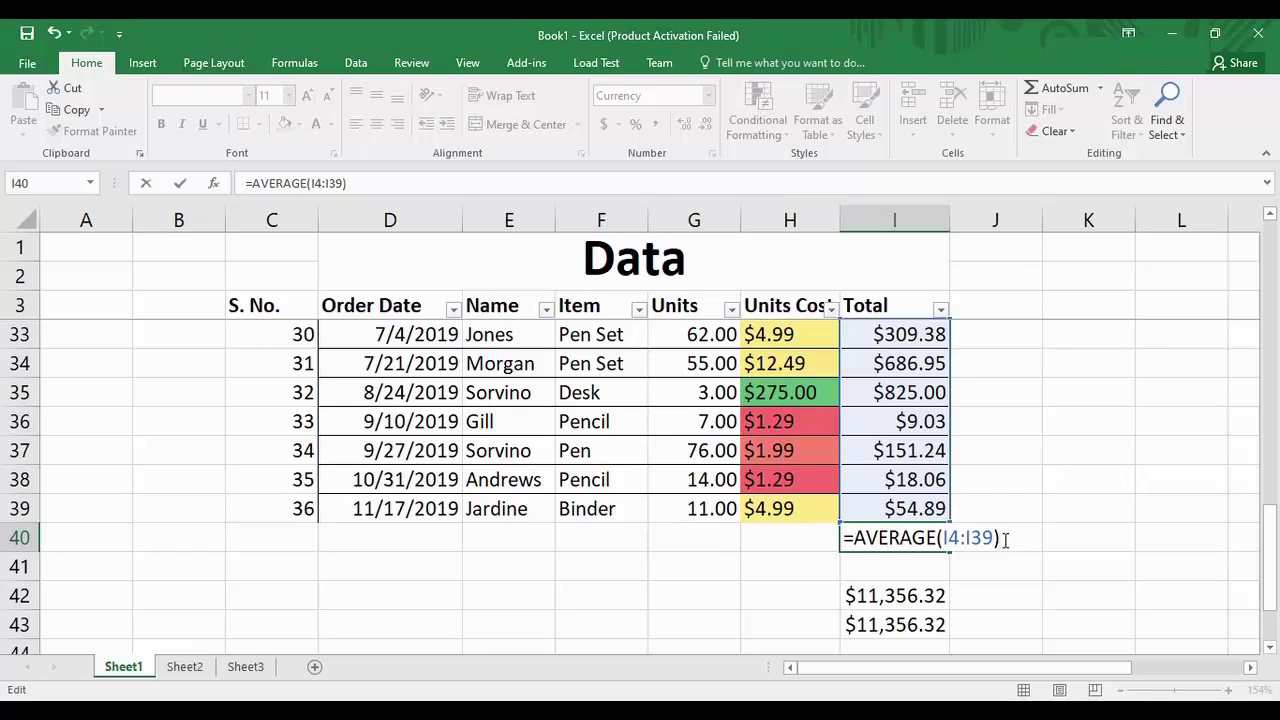
key(Return)
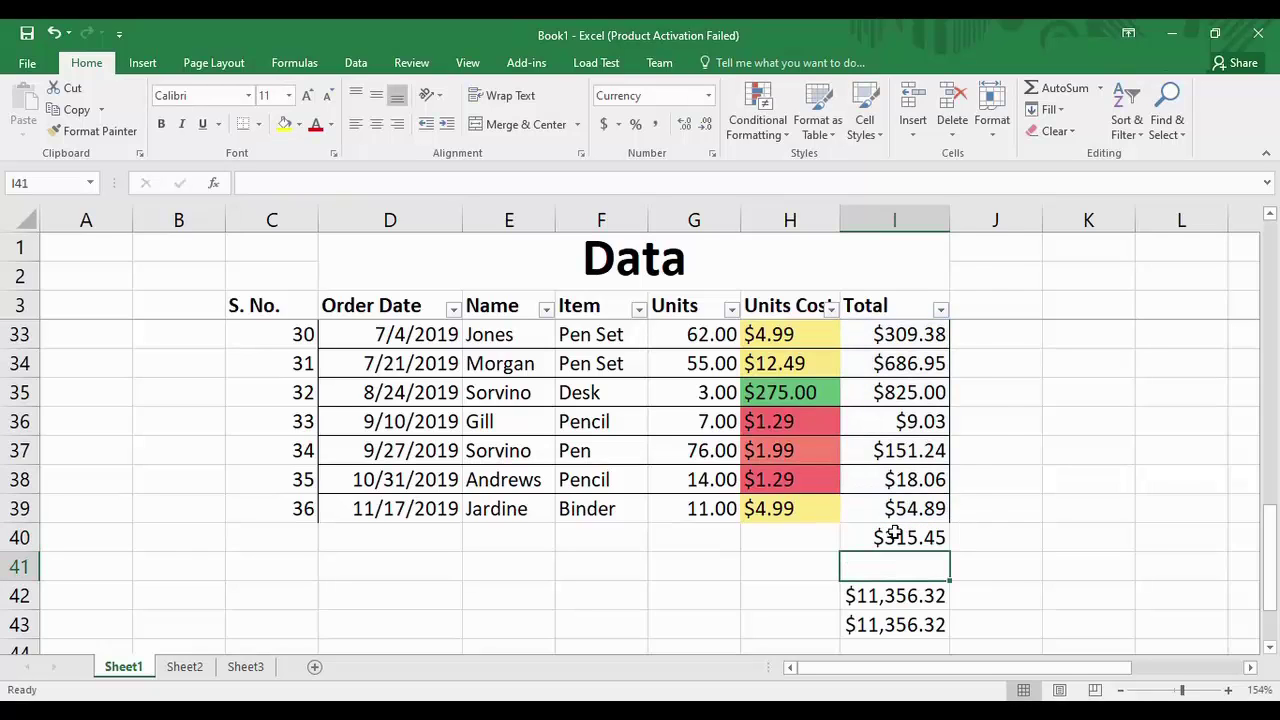
Step: Replace the formula in cell I40 with the AutoSum Count Numbers function over I4:I39, check the result and undo it
click(938, 540)
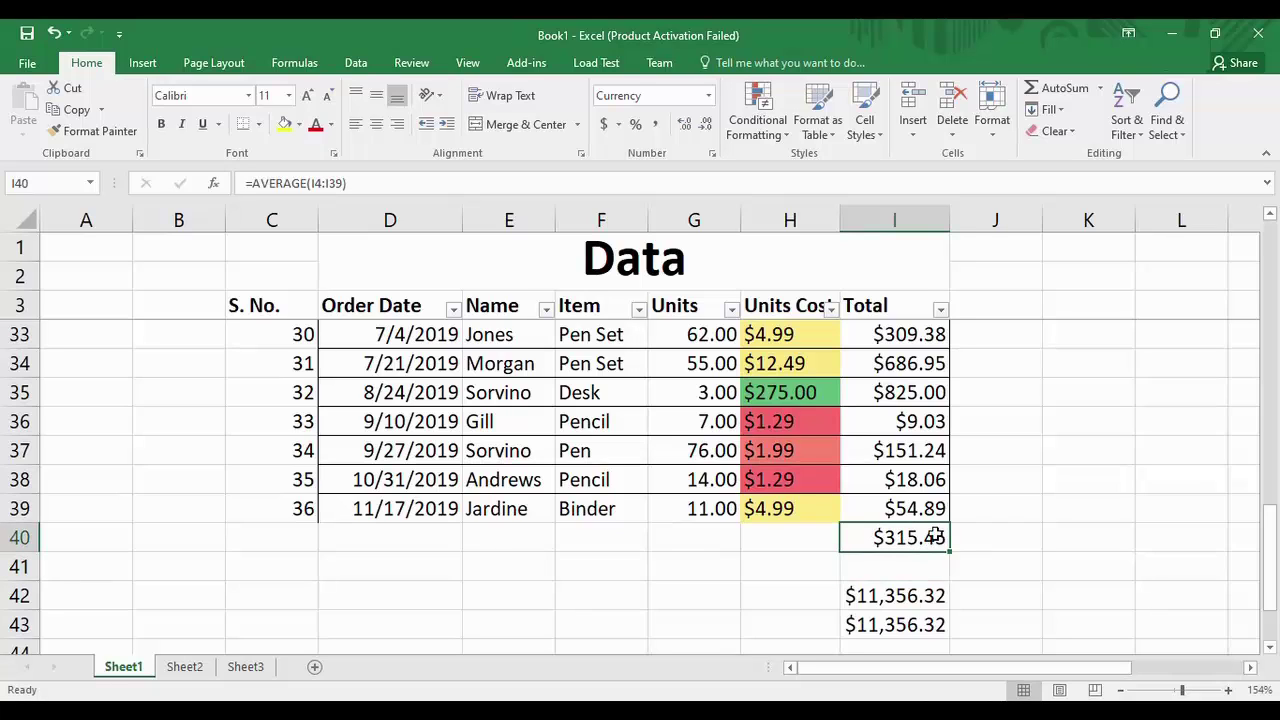
click(1100, 88)
click(1094, 161)
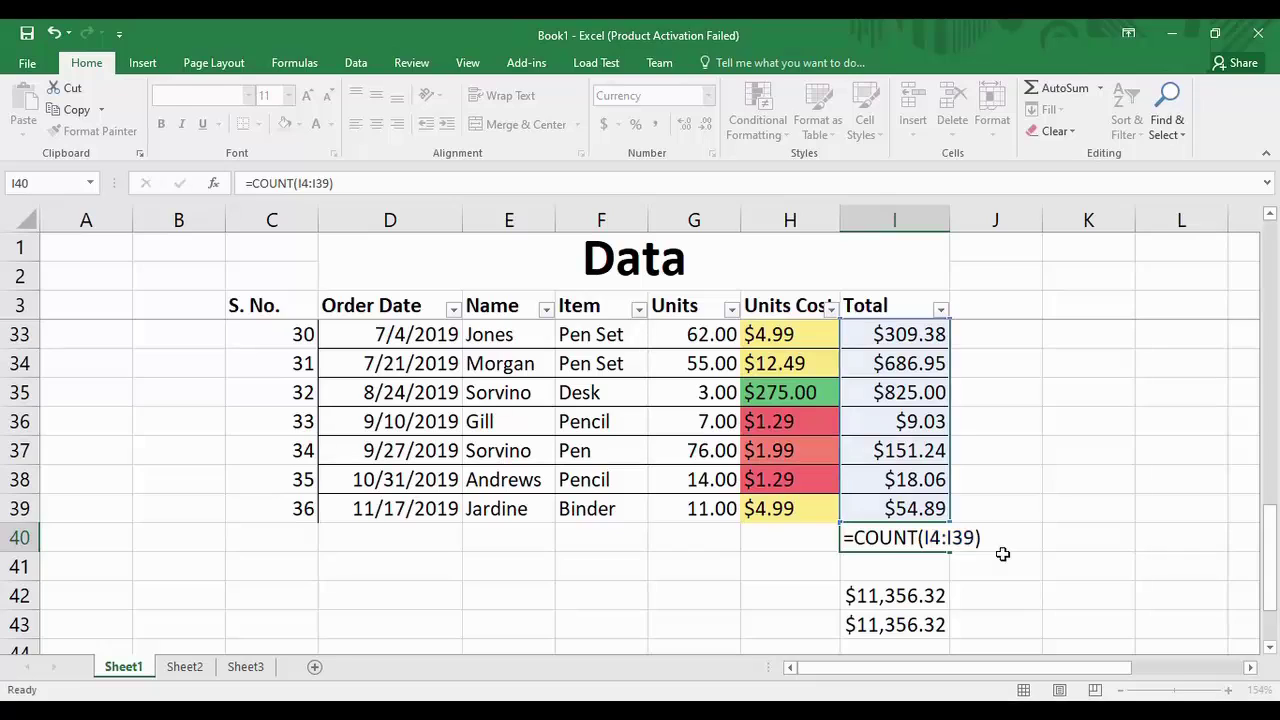
key(Return)
click(938, 541)
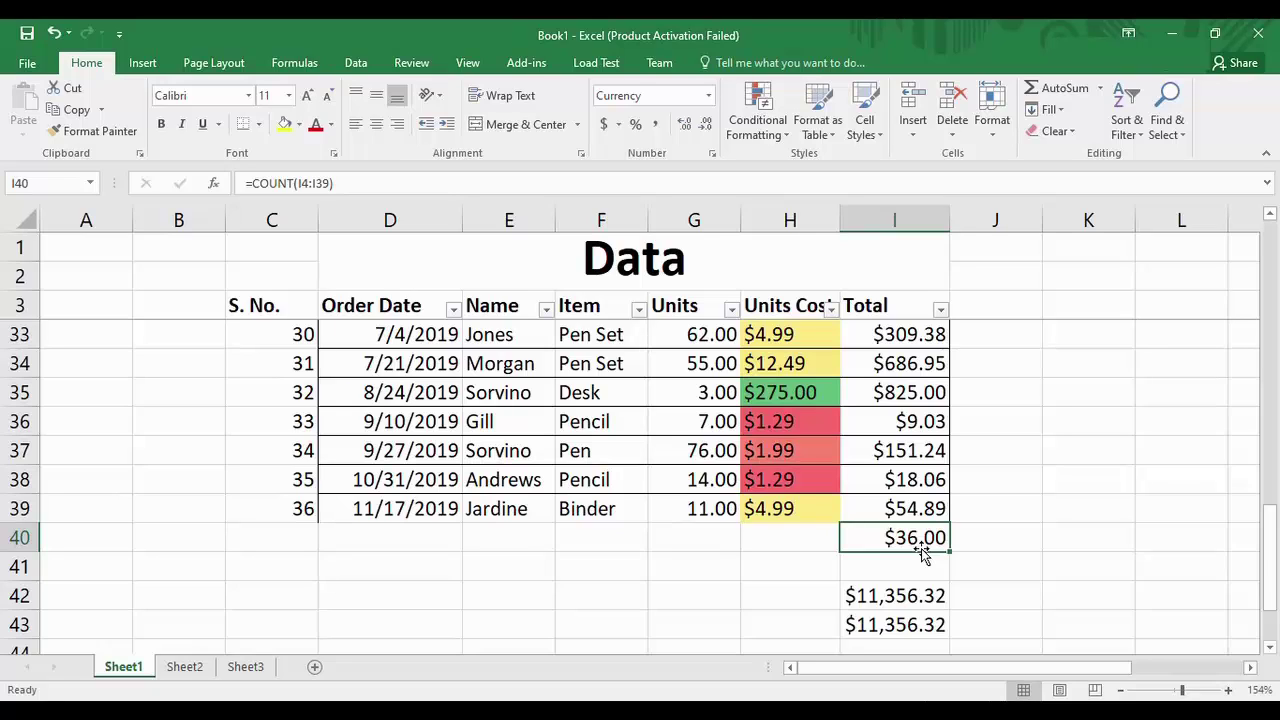
key(ctrl+z)
Step: Fill the SUM formula from cell I42 across into H42 and check the range used by the copied formula
click(890, 596)
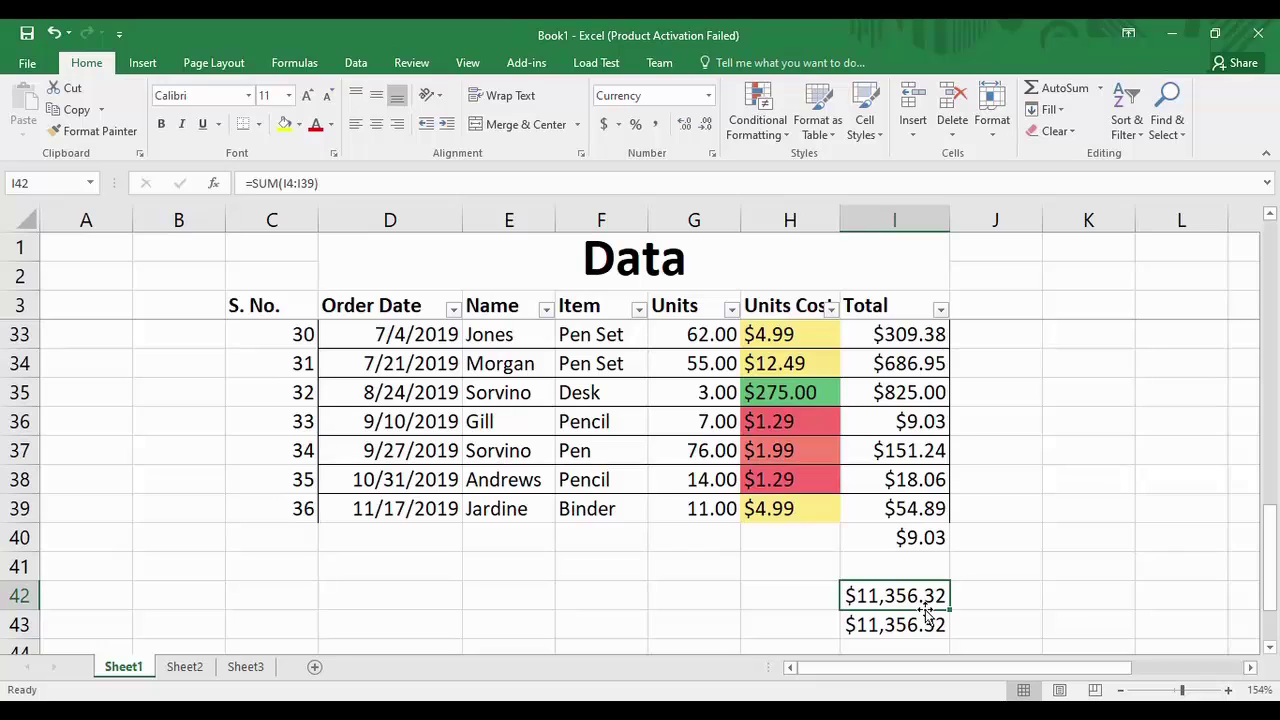
drag(949, 608, 775, 604)
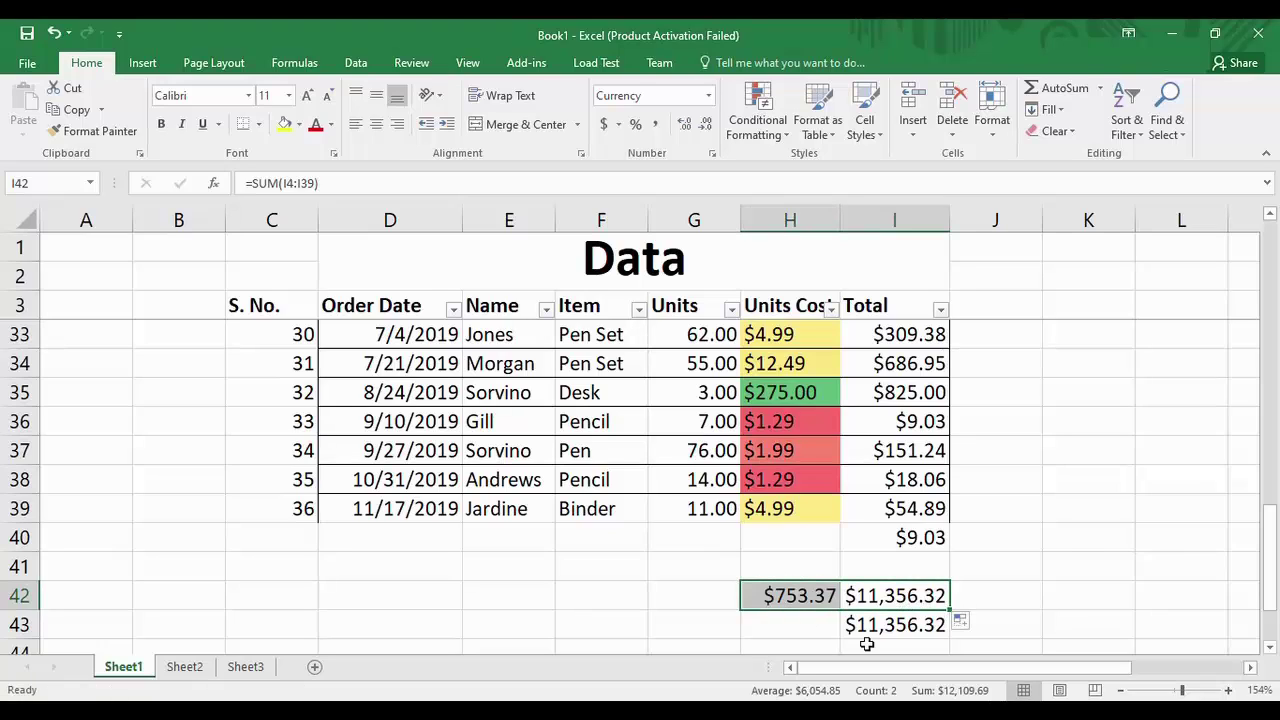
click(770, 619)
click(800, 600)
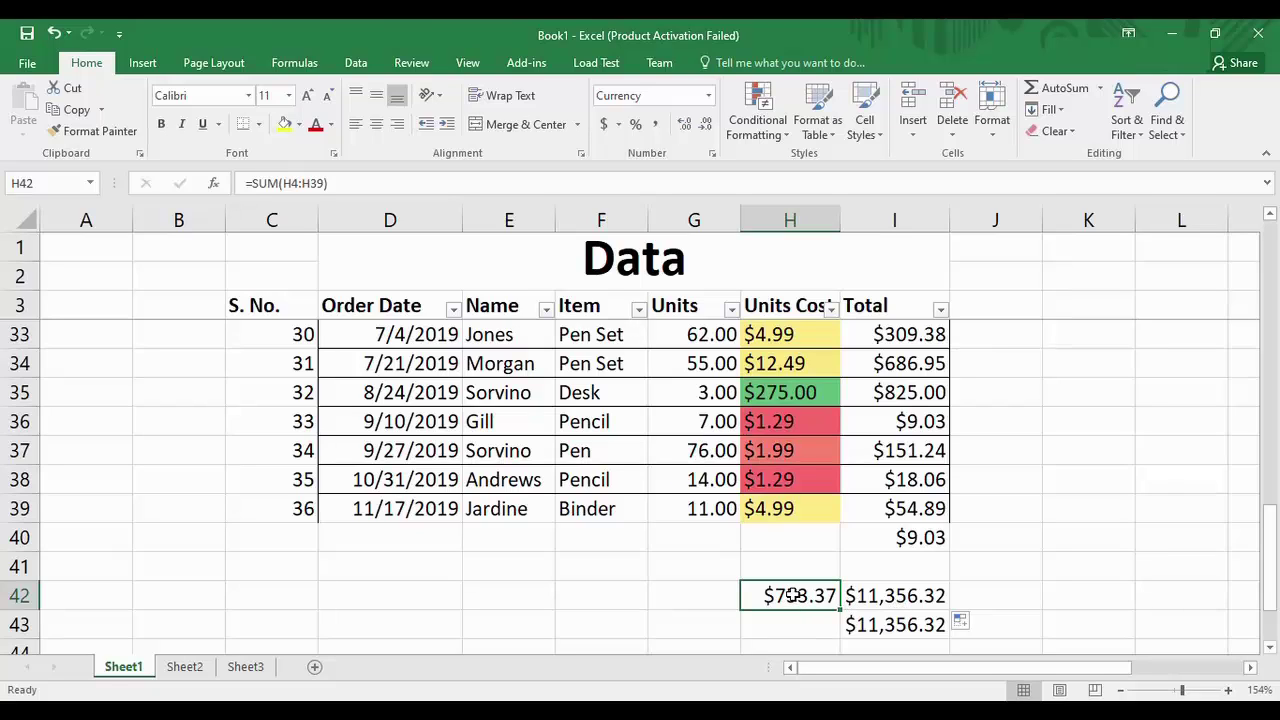
click(366, 182)
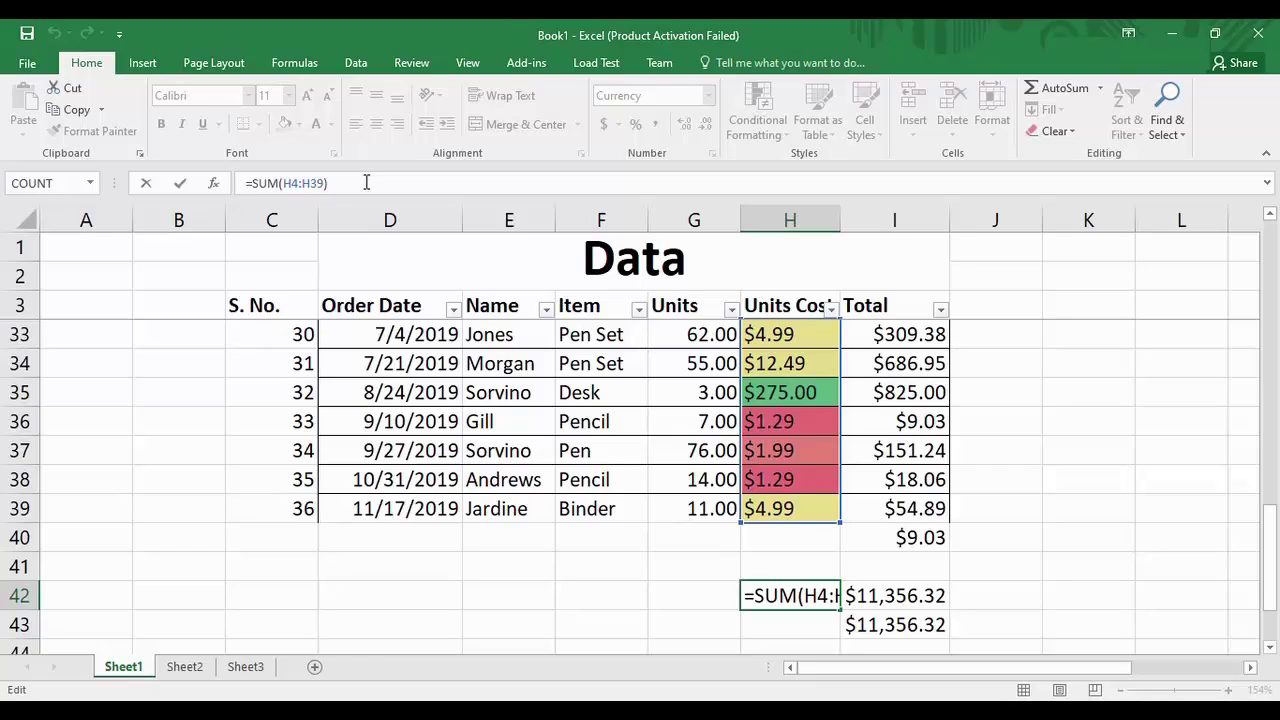
Step: Start inserting a function in empty cell F42 and search the Insert Function dialog for "sum"
click(640, 599)
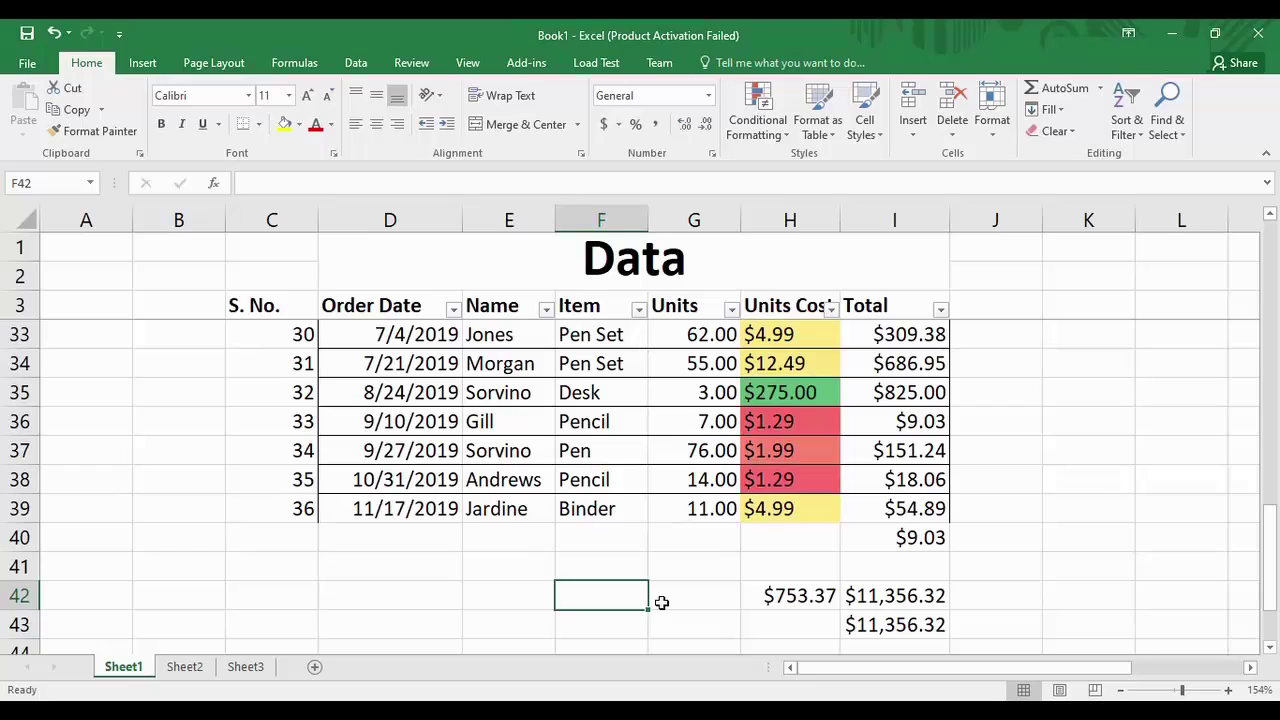
click(286, 63)
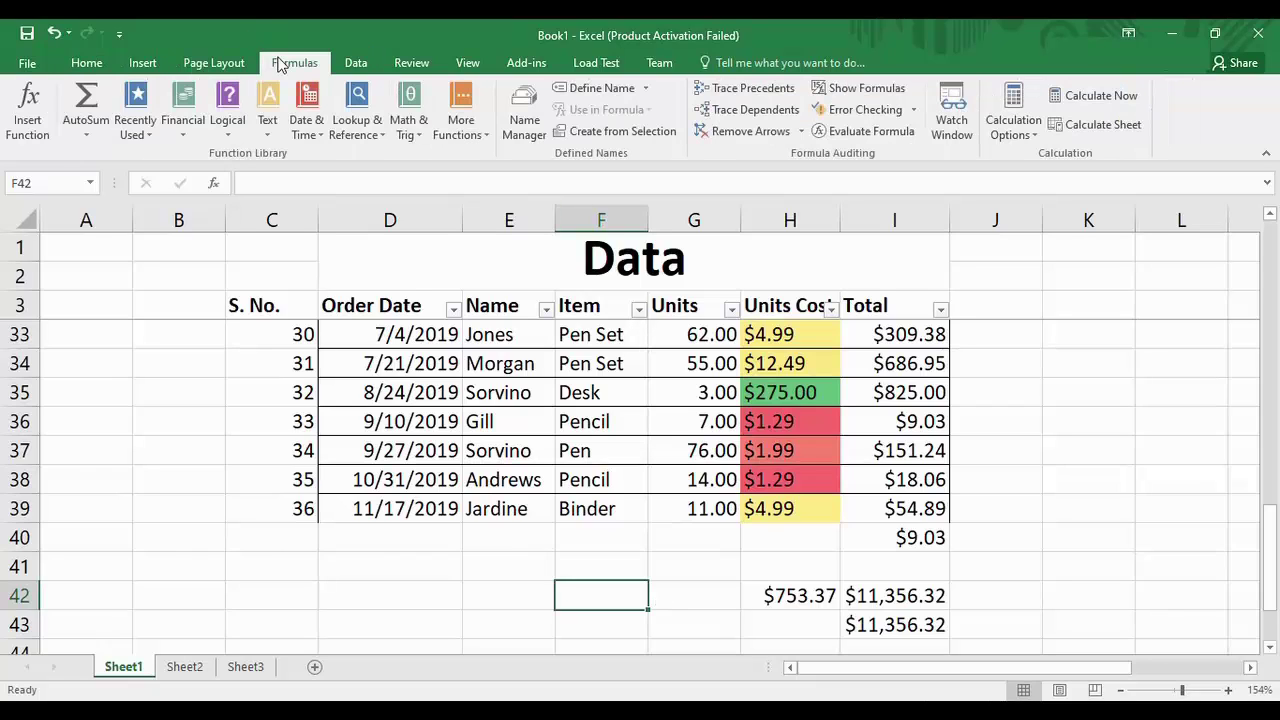
click(31, 141)
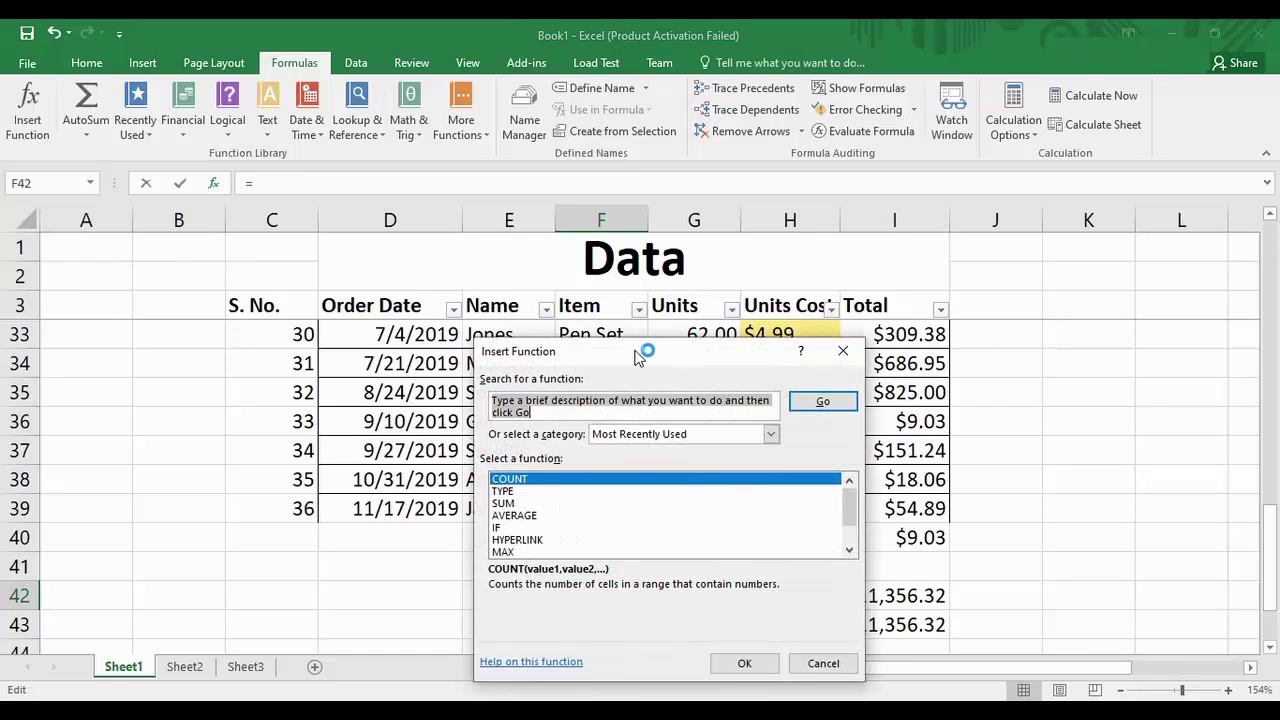
drag(636, 355, 690, 288)
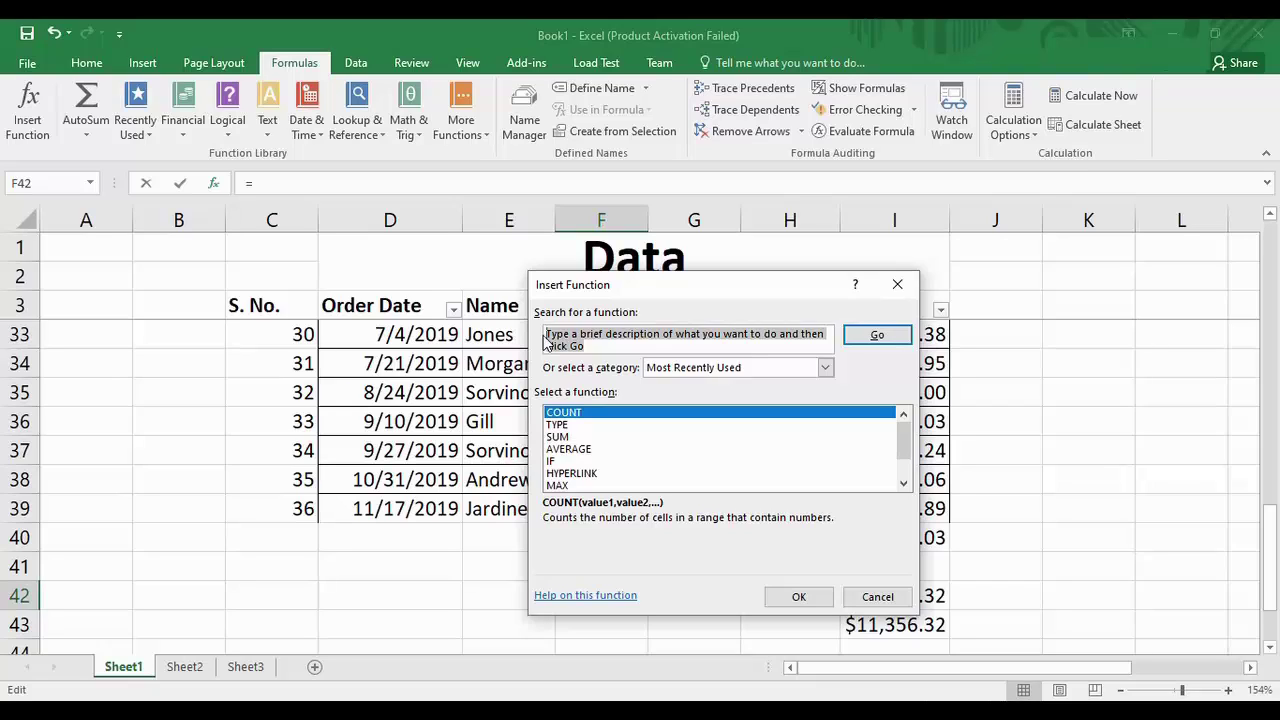
text(sum)
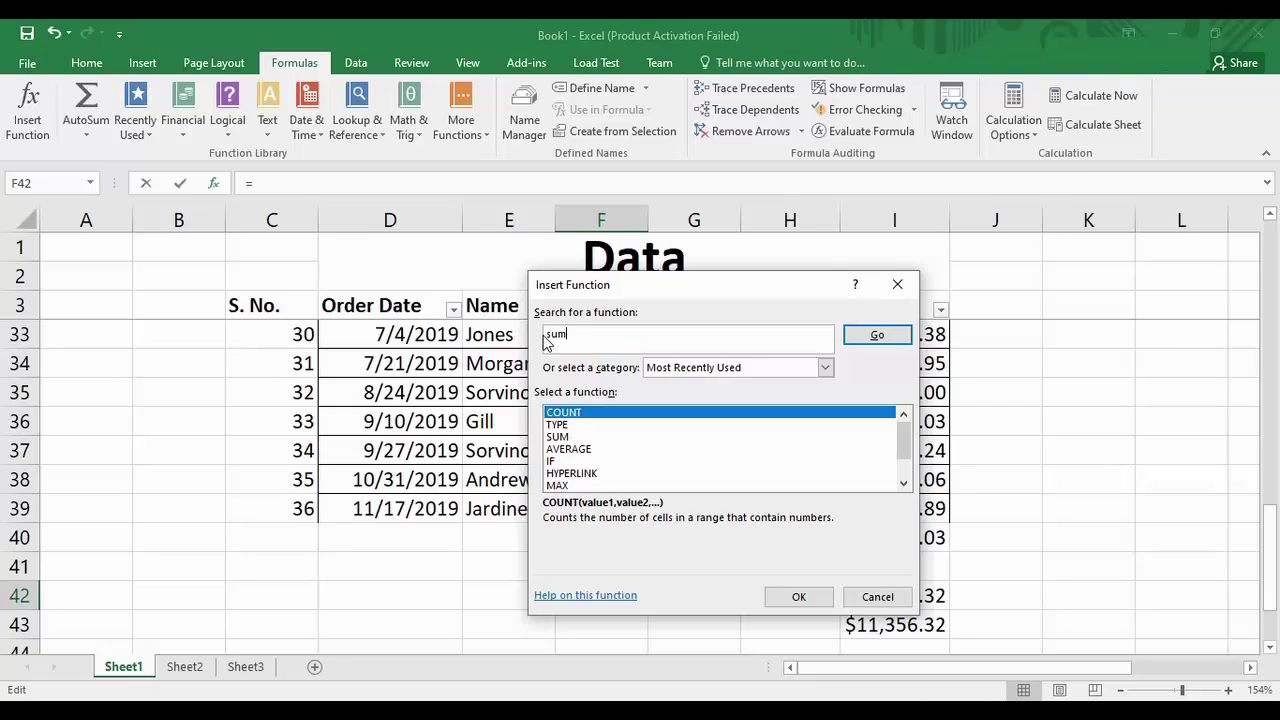
click(862, 344)
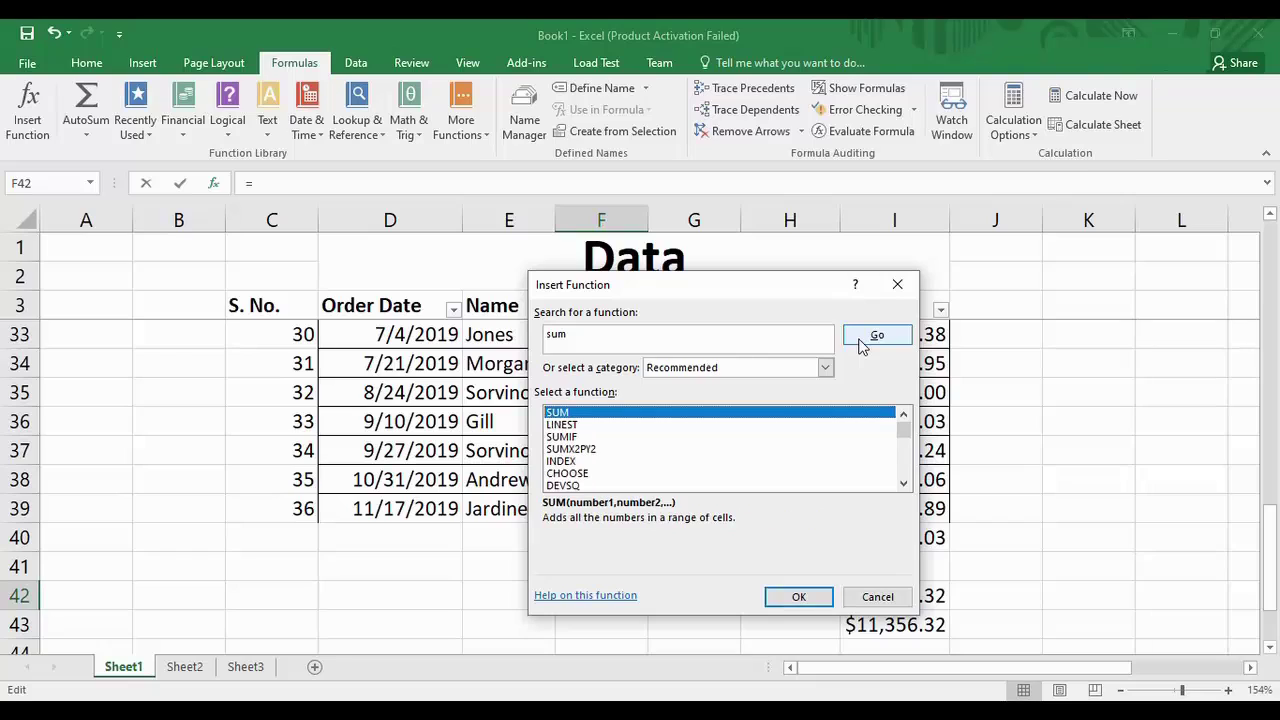